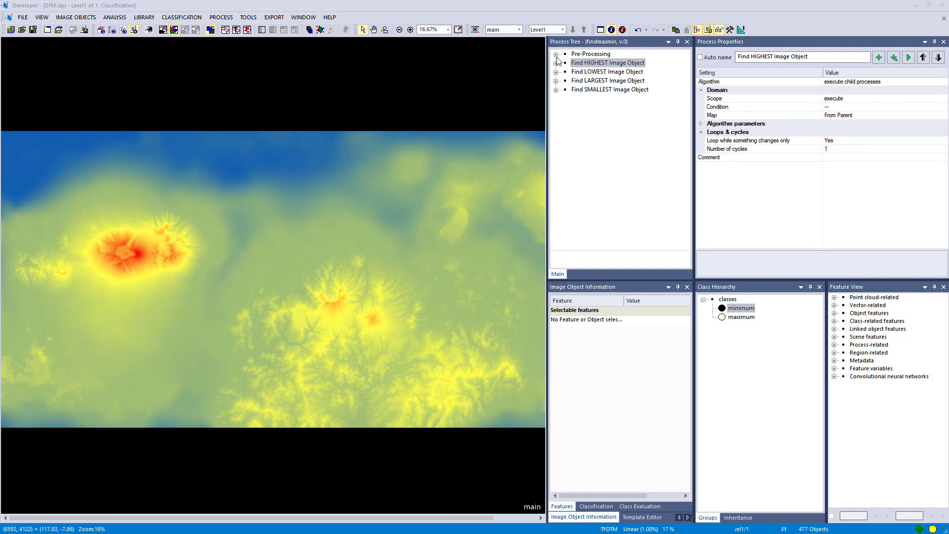
Step: Outline objects over the DTM, inspect several objects, and open Find HIGHEST's find domain extrema step
{"action": "left_click", "coordinate": [578, 56]}
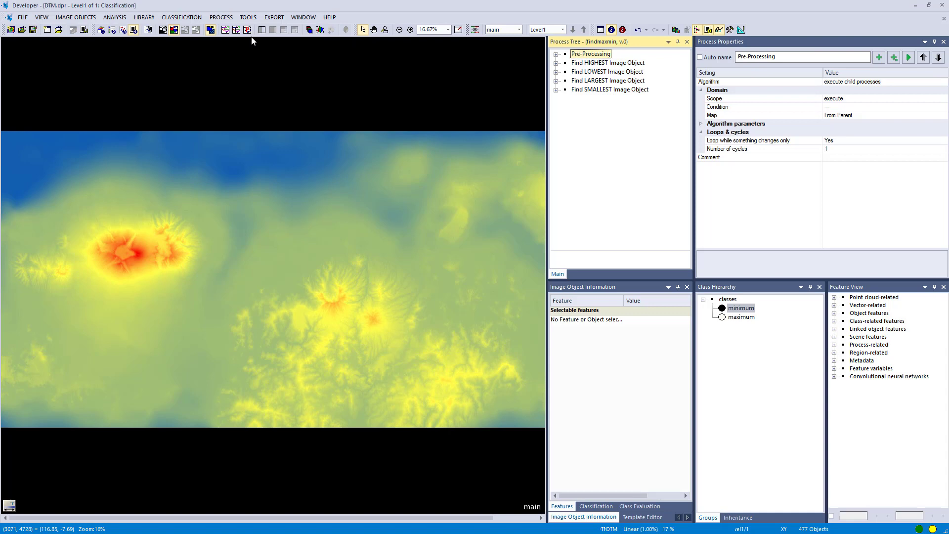
{"action": "left_click", "coordinate": [237, 30]}
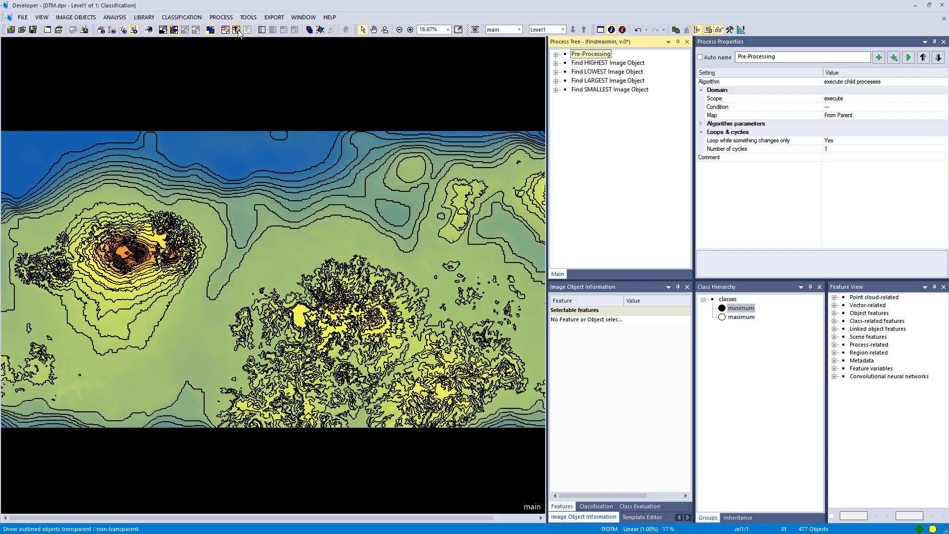
{"action": "left_click", "coordinate": [140, 285]}
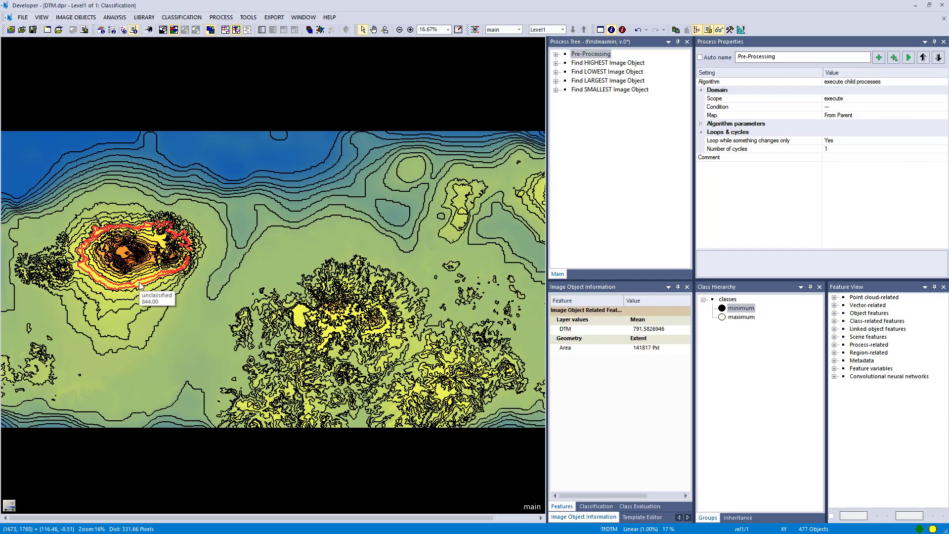
{"action": "left_click", "coordinate": [142, 297]}
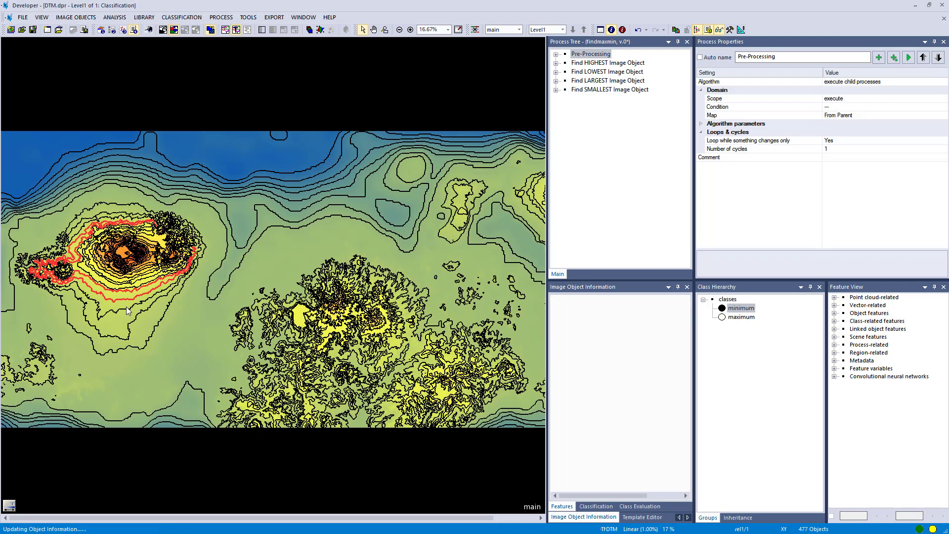
{"action": "left_click", "coordinate": [186, 319]}
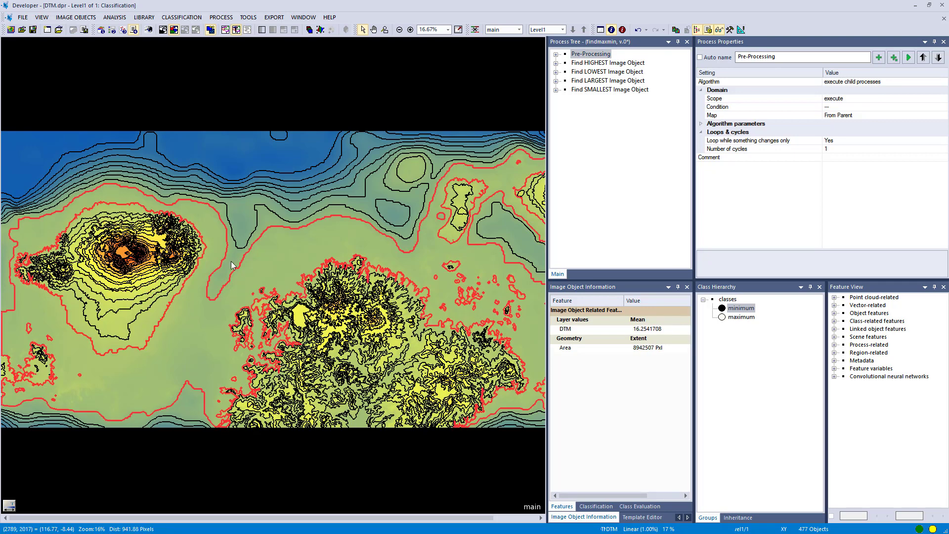
{"action": "left_click", "coordinate": [231, 265]}
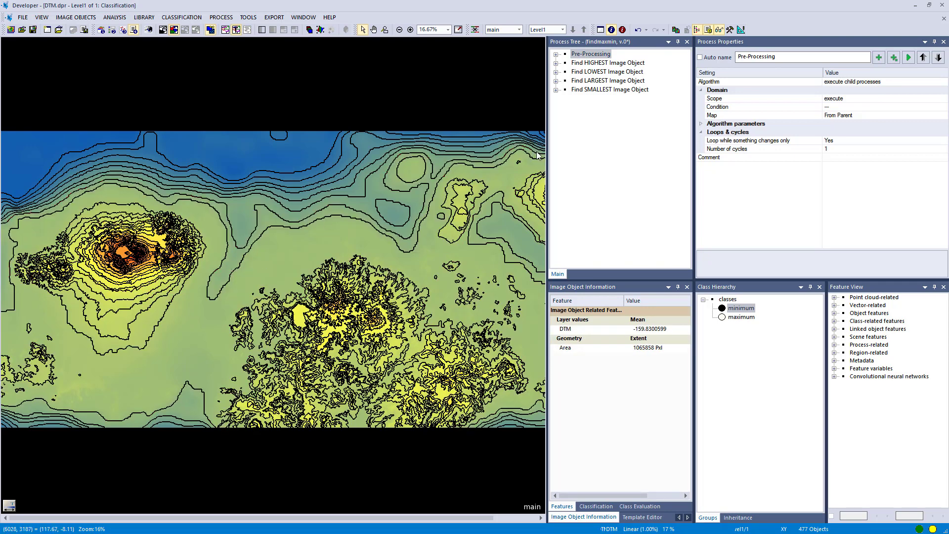
{"action": "left_click", "coordinate": [557, 63]}
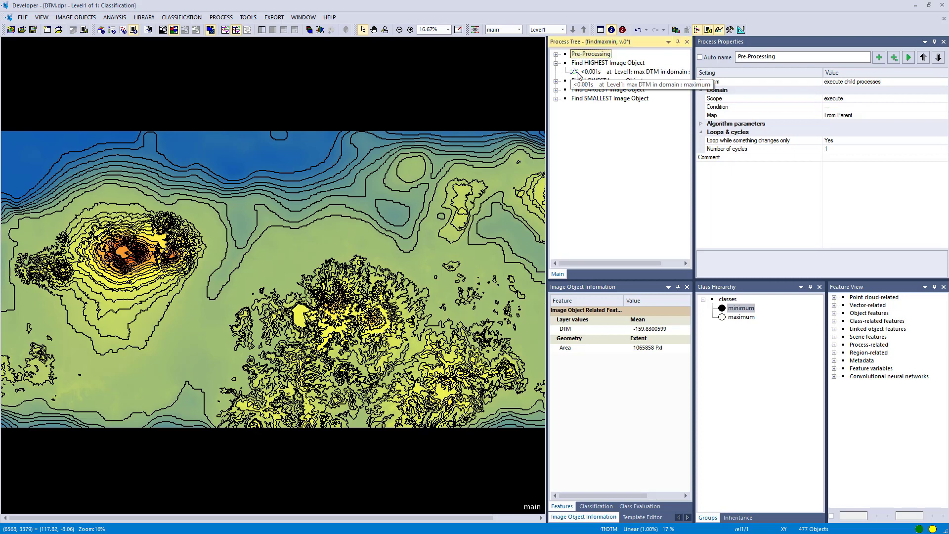
{"action": "left_click", "coordinate": [579, 74]}
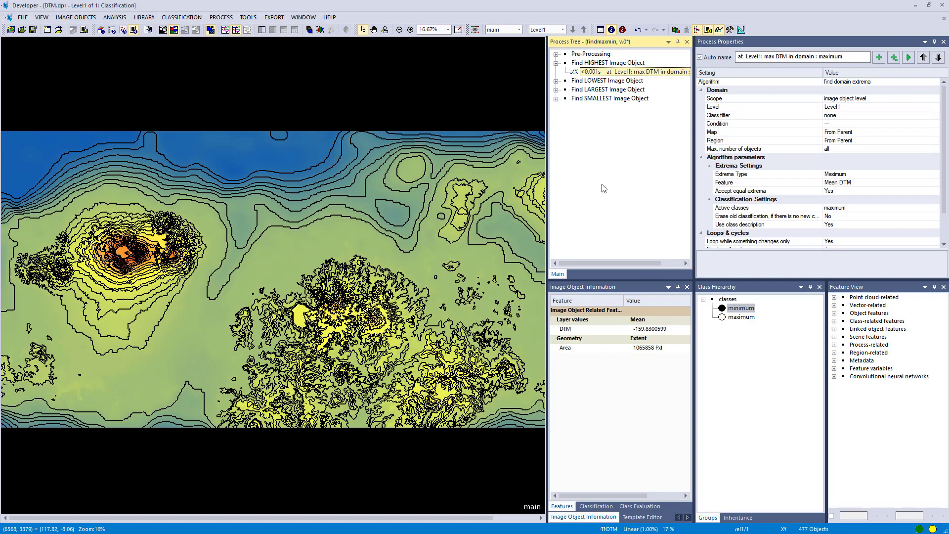
Step: Confirm the step uses find domain extrema with Maximum extrema type, then bring up its feature choice
{"action": "left_click_drag", "start_coordinate": [730, 280], "coordinate": [730, 360]}
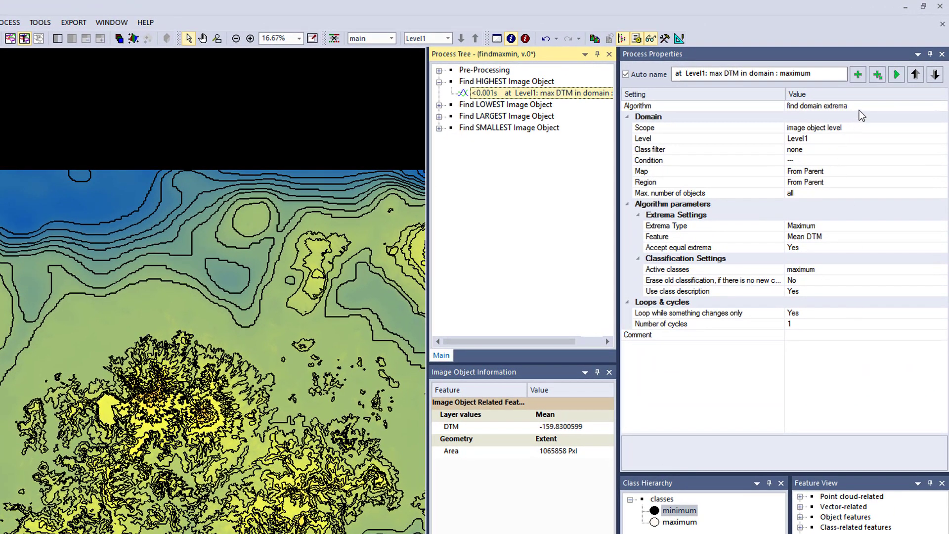
{"action": "left_click", "coordinate": [863, 107]}
{"action": "left_click", "coordinate": [940, 108]}
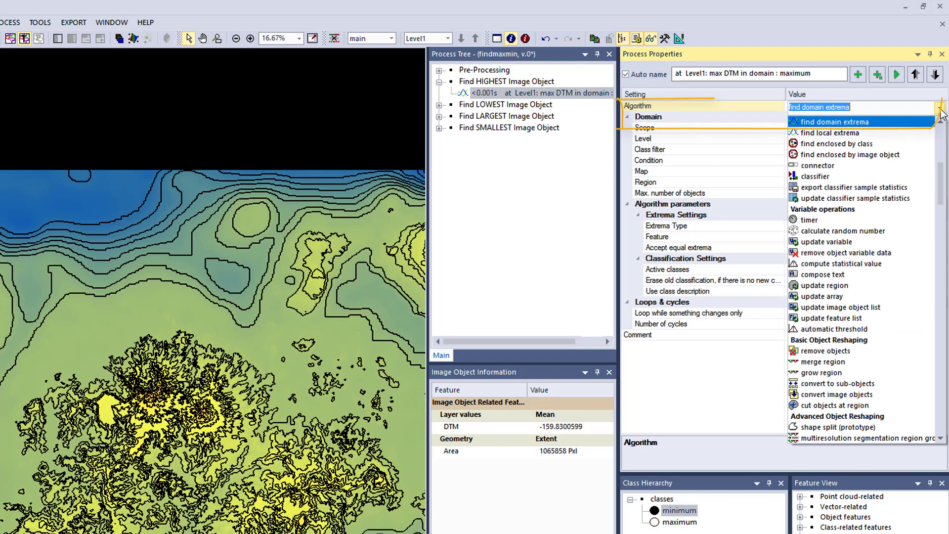
{"action": "left_click", "coordinate": [916, 127]}
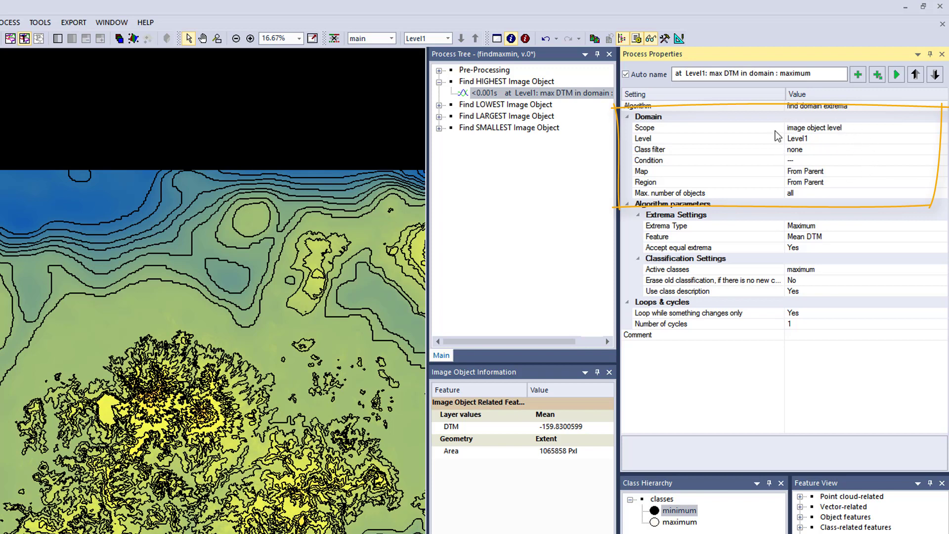
{"action": "left_click", "coordinate": [858, 227]}
{"action": "left_click", "coordinate": [941, 227]}
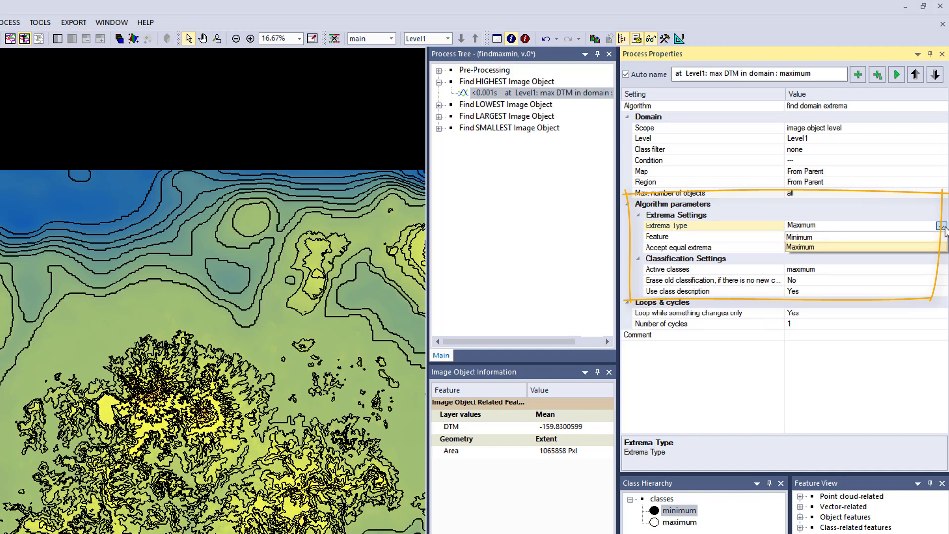
{"action": "left_click", "coordinate": [943, 227]}
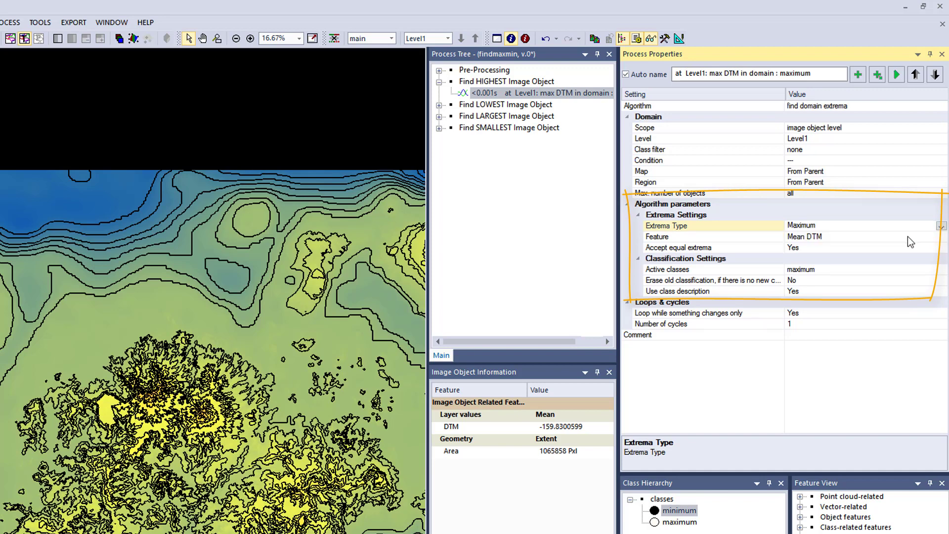
{"action": "left_click", "coordinate": [943, 238]}
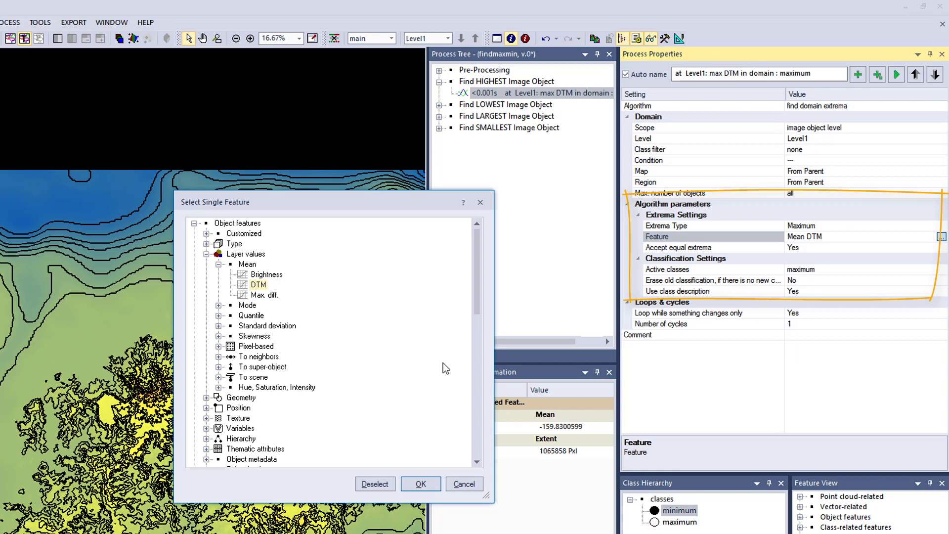
Step: Keep Mean DTM as the feature and execute the find-highest step
{"action": "left_click_drag", "start_coordinate": [481, 290], "coordinate": [472, 254]}
{"action": "left_click", "coordinate": [421, 484]}
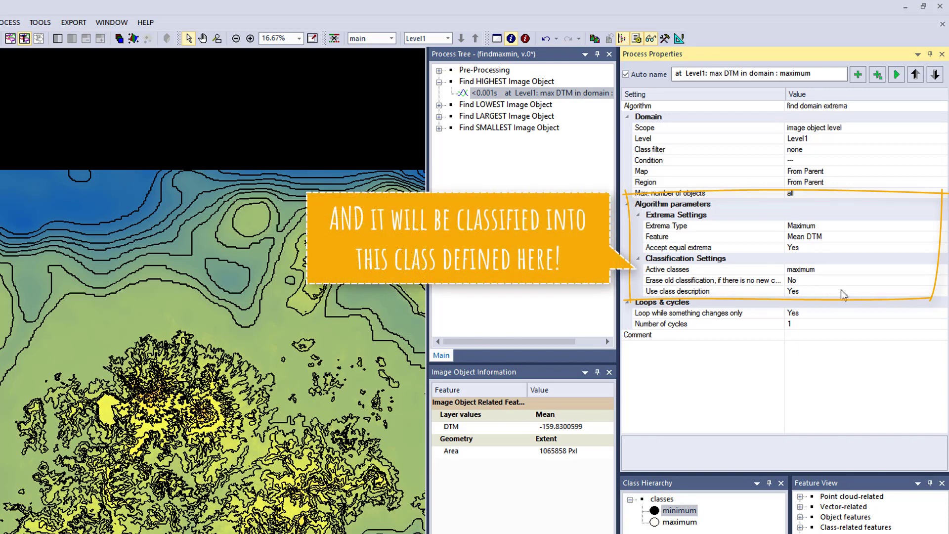
{"action": "left_click", "coordinate": [897, 74]}
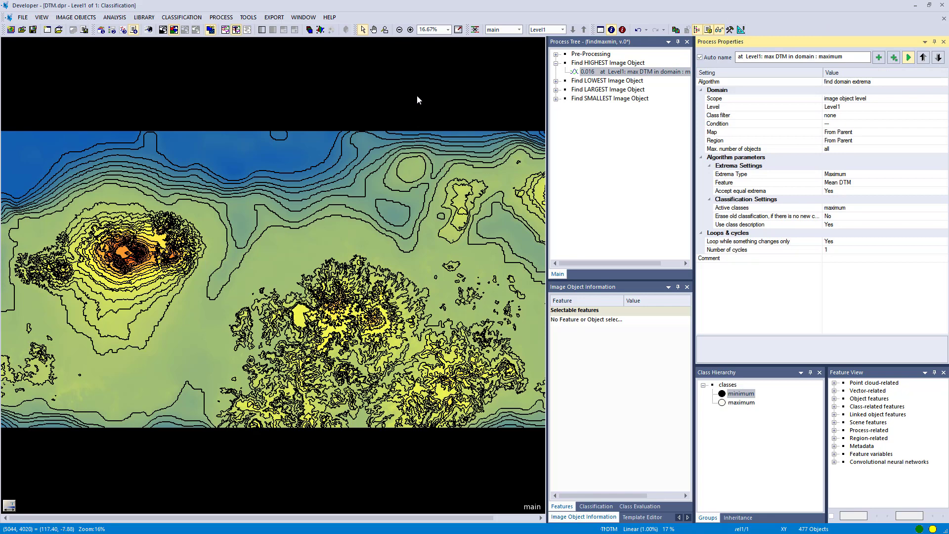
Step: Open the Image Object Table with unclassified objects included and select maximum object 94 (Mean DTM 3618.86)
{"action": "left_click", "coordinate": [622, 29]}
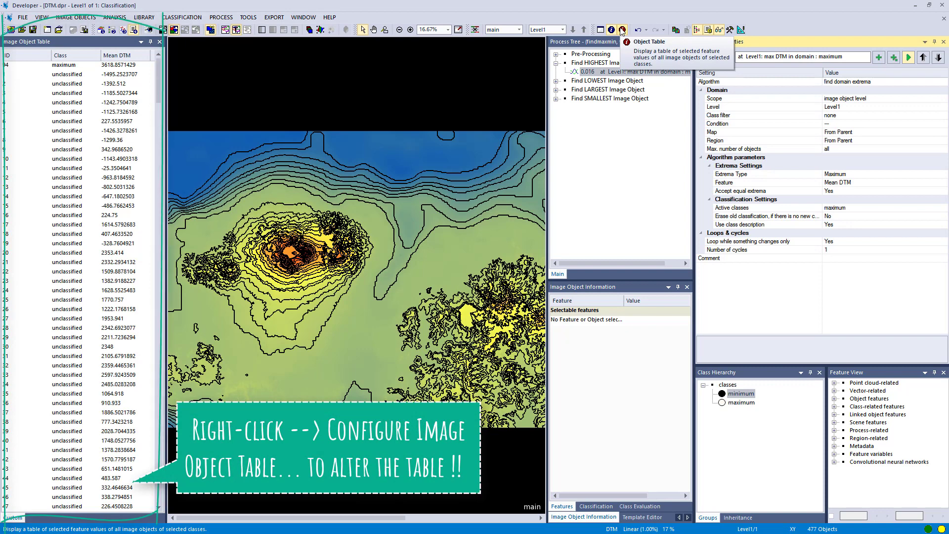
{"action": "right_click", "coordinate": [91, 67]}
{"action": "left_click", "coordinate": [121, 94]}
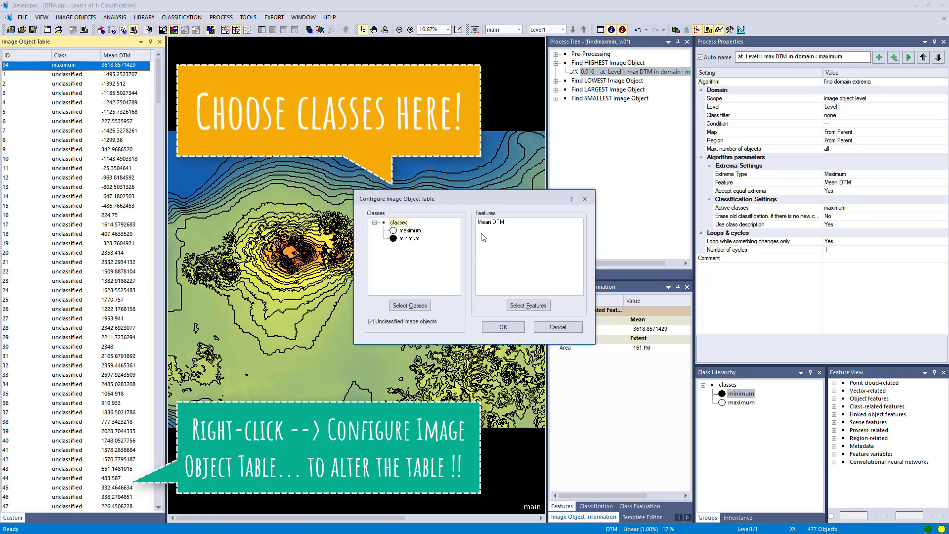
{"action": "left_click", "coordinate": [373, 322]}
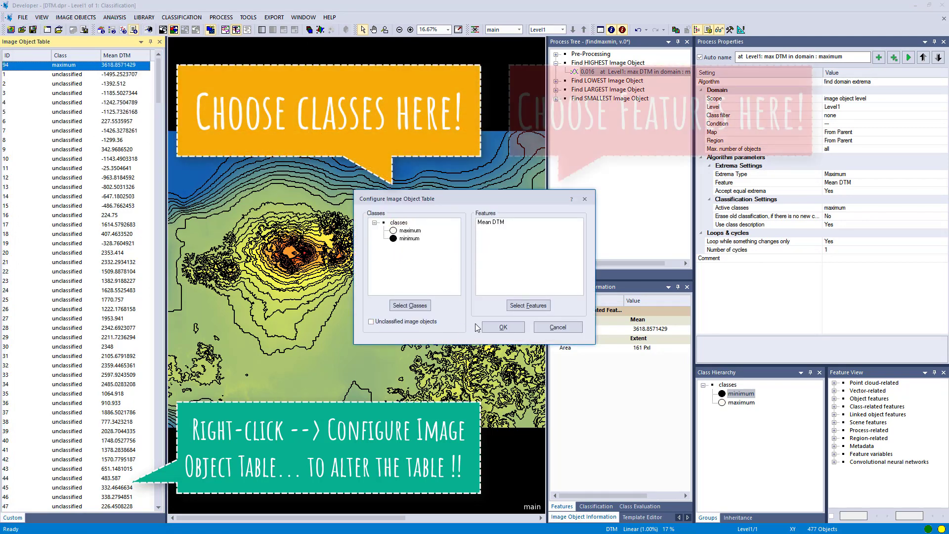
{"action": "key", "text": "space"}
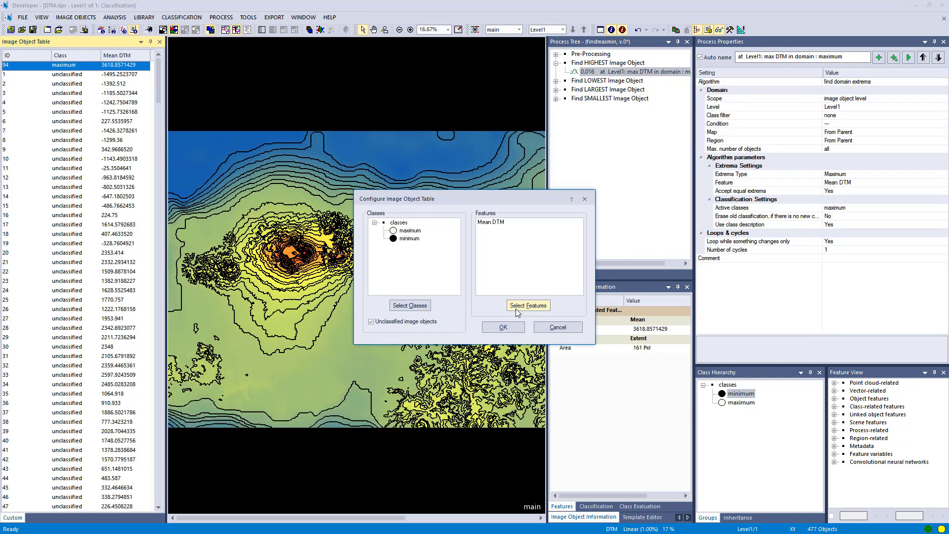
{"action": "left_click", "coordinate": [505, 328]}
{"action": "left_click", "coordinate": [69, 65]}
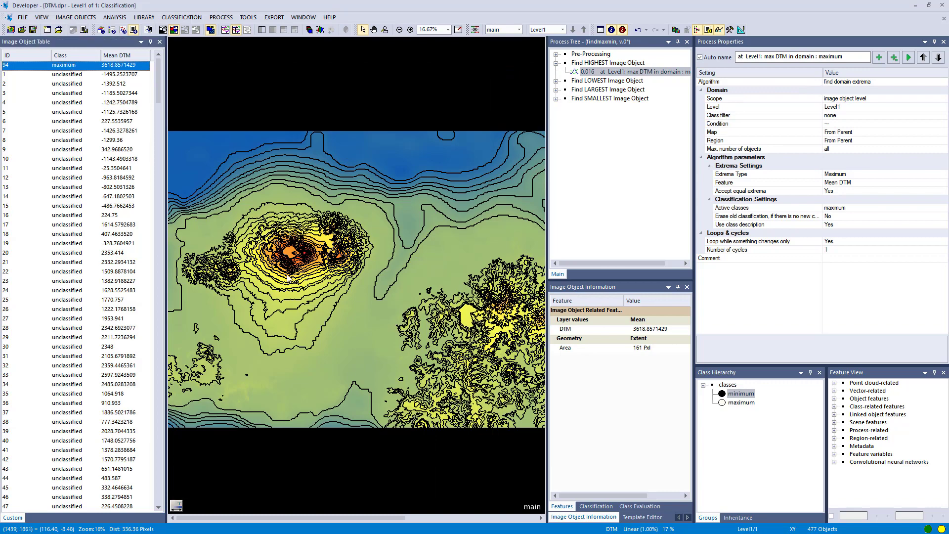
{"action": "scroll", "coordinate": [285, 263], "scroll_direction": "up", "scroll_amount": 6}
{"action": "scroll", "coordinate": [285, 267], "scroll_direction": "up", "scroll_amount": 1}
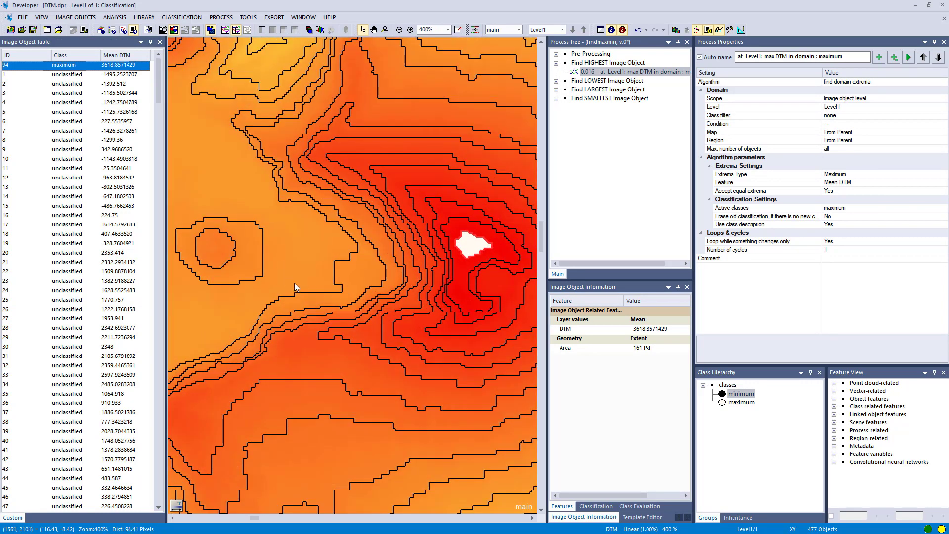
{"action": "left_click", "coordinate": [72, 93]}
{"action": "left_click", "coordinate": [73, 122]}
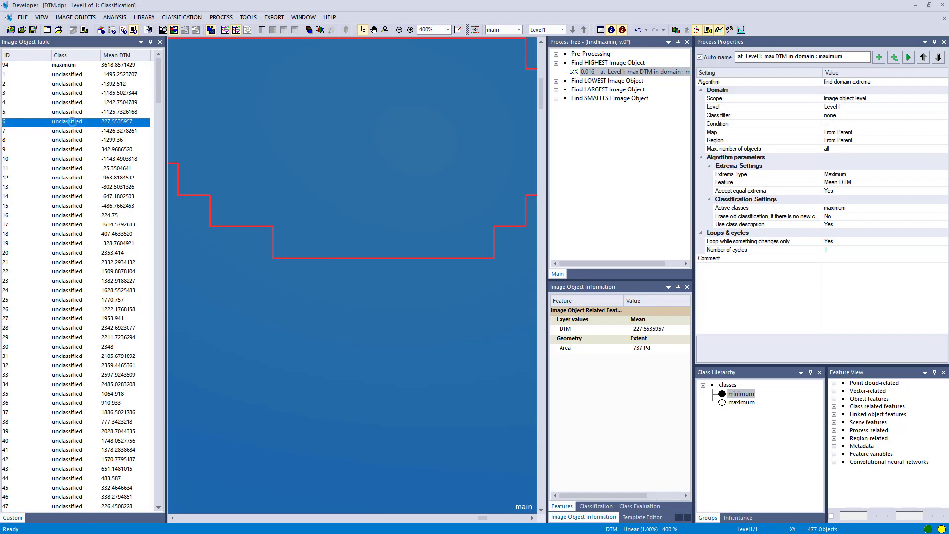
{"action": "left_click", "coordinate": [63, 66]}
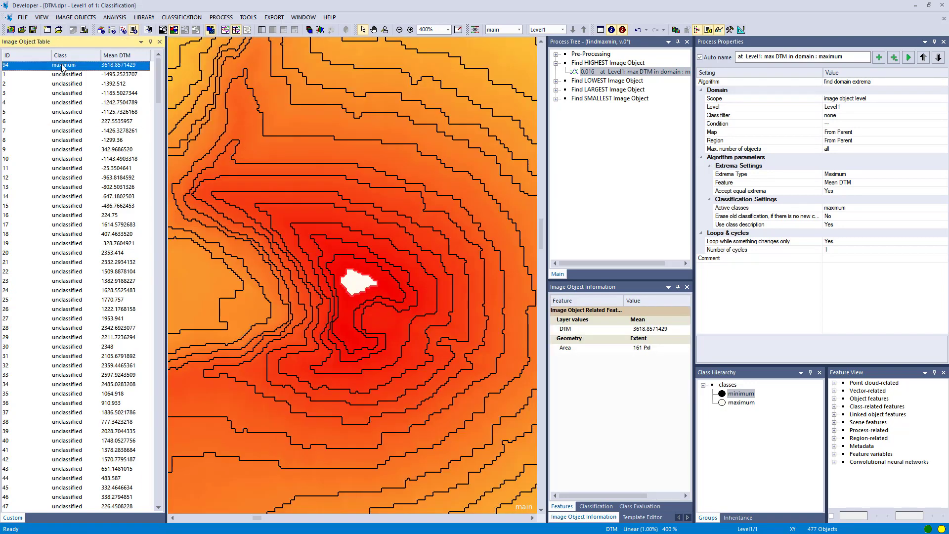
{"action": "mouse_move", "coordinate": [179, 505]}
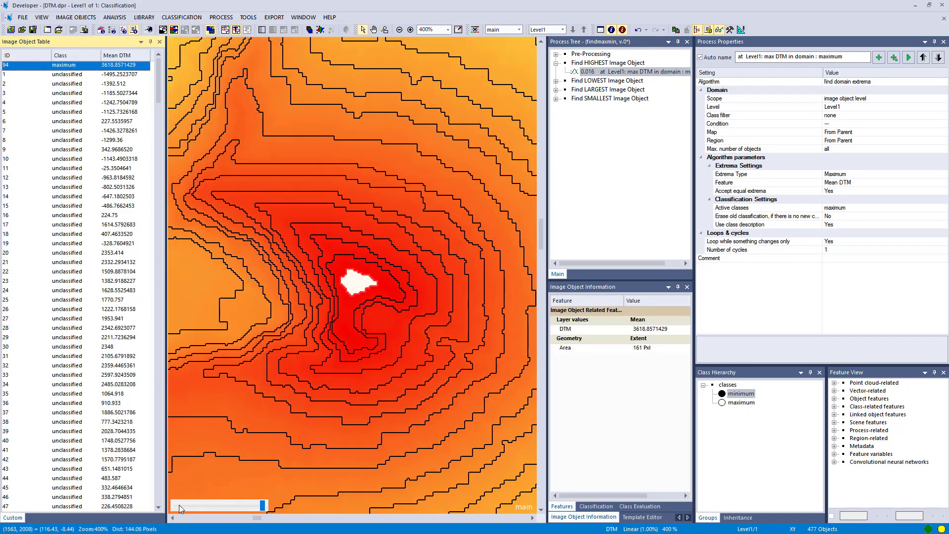
{"action": "scroll", "coordinate": [295, 355], "scroll_direction": "down", "scroll_amount": 6}
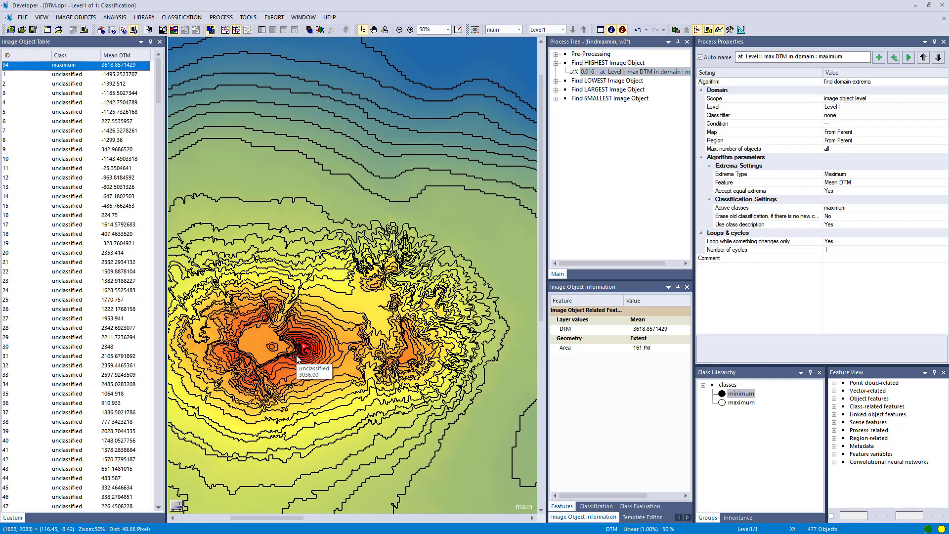
{"action": "scroll", "coordinate": [303, 349], "scroll_direction": "down", "scroll_amount": 1}
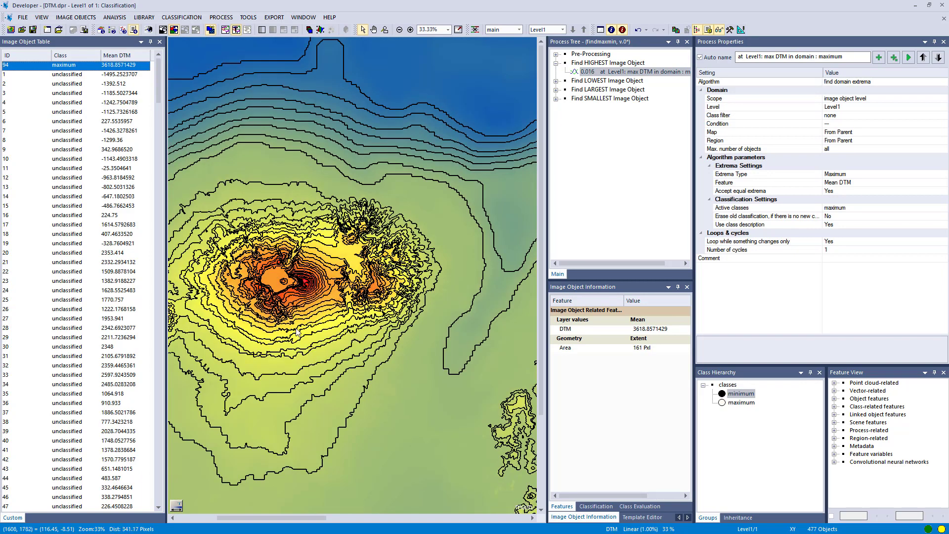
{"action": "scroll", "coordinate": [307, 285], "scroll_direction": "down", "scroll_amount": 1}
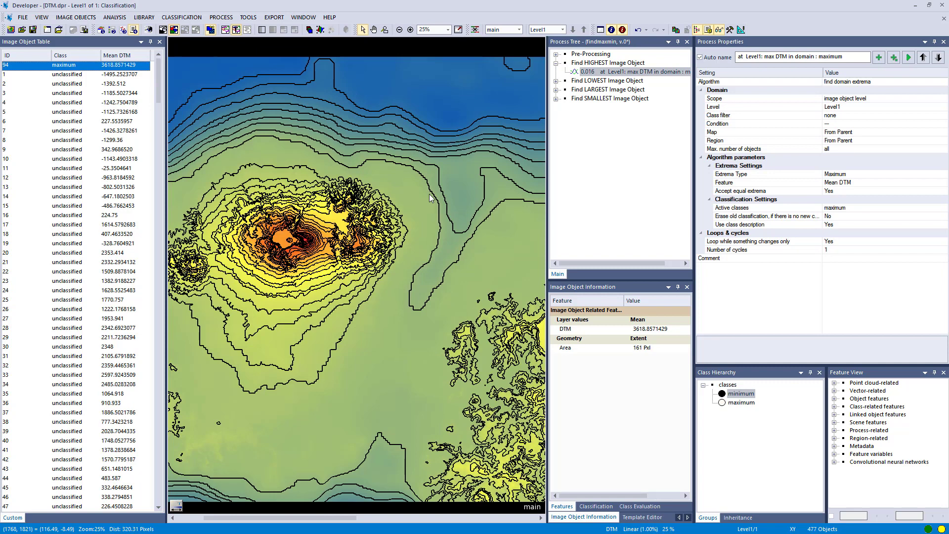
Step: Set the Find LOWEST step's active class to minimum and execute it, classifying object 0
{"action": "left_click", "coordinate": [556, 82]}
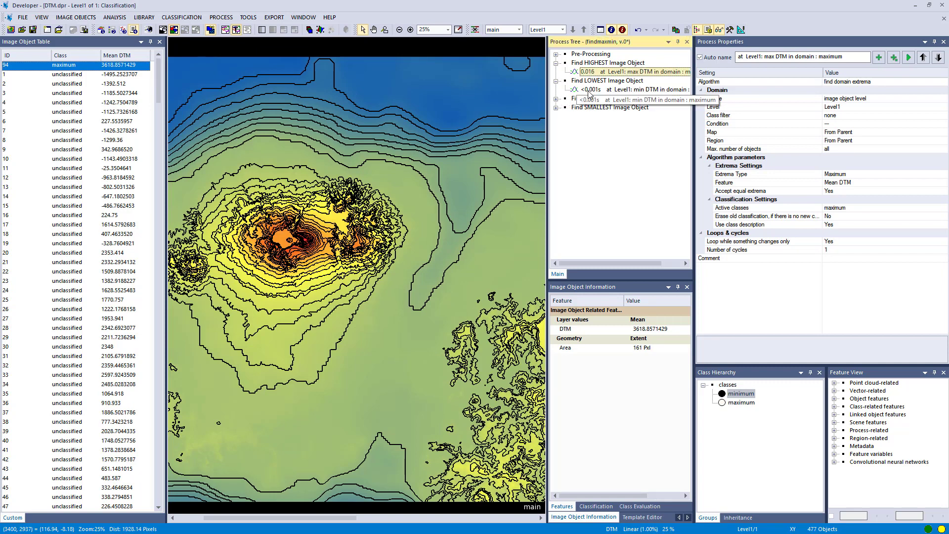
{"action": "left_click", "coordinate": [590, 91]}
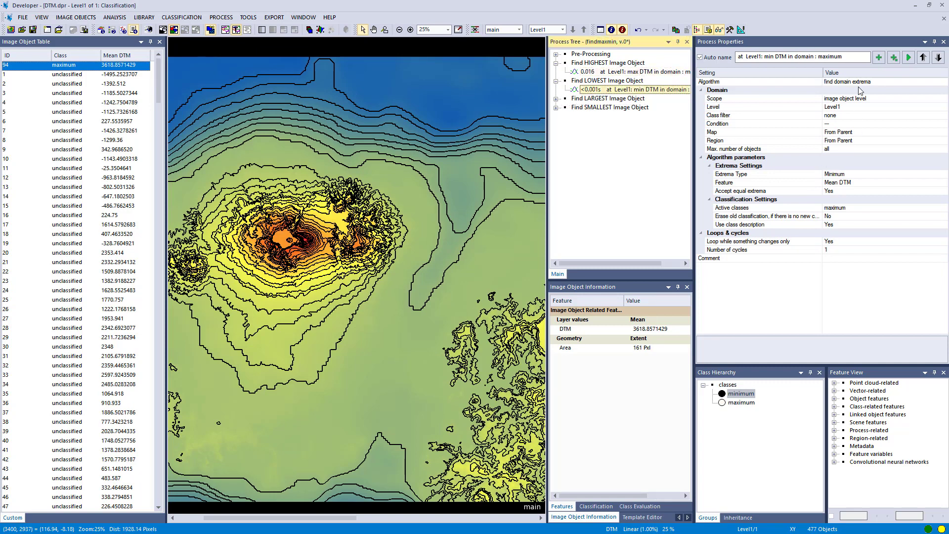
{"action": "left_click", "coordinate": [856, 176]}
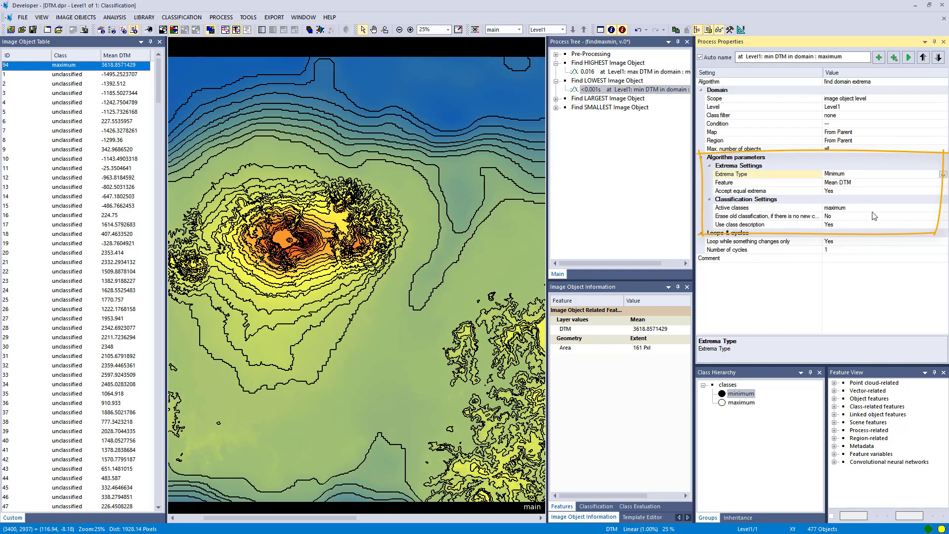
{"action": "left_click", "coordinate": [936, 208]}
{"action": "left_click", "coordinate": [943, 208]}
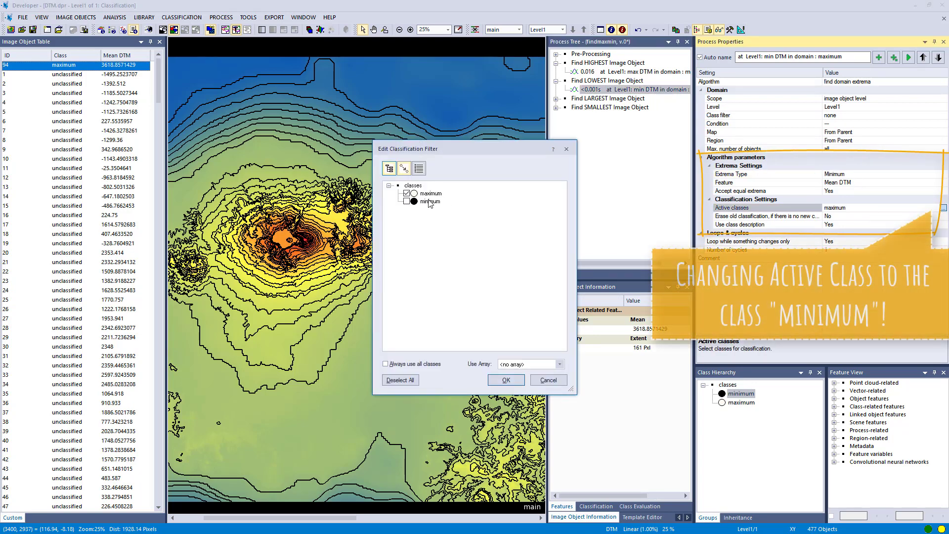
{"action": "left_click", "coordinate": [506, 380]}
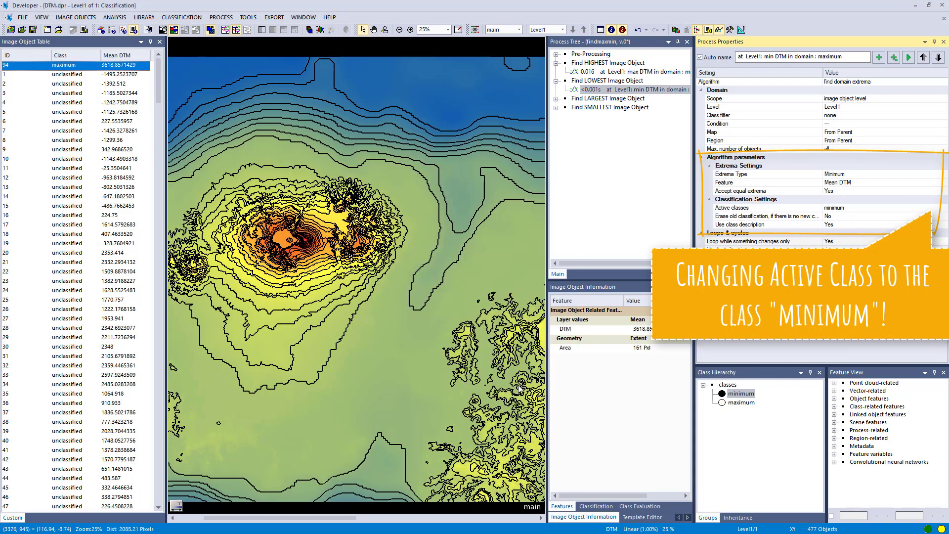
{"action": "left_click", "coordinate": [910, 58]}
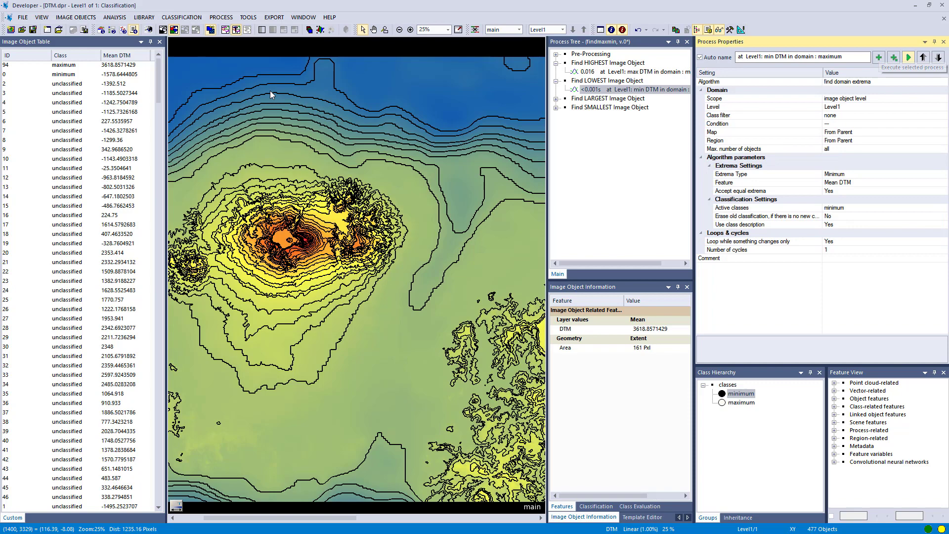
Step: Select lowest object 0 (Mean DTM -1578.64) and check it and its neighbour on the map
{"action": "left_click", "coordinate": [73, 74]}
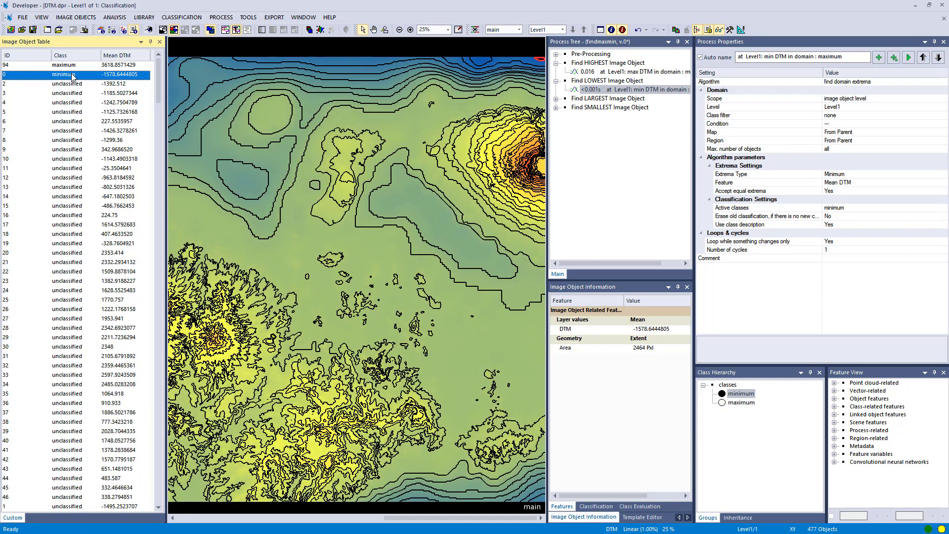
{"action": "scroll", "coordinate": [533, 67], "scroll_direction": "up", "scroll_amount": 10}
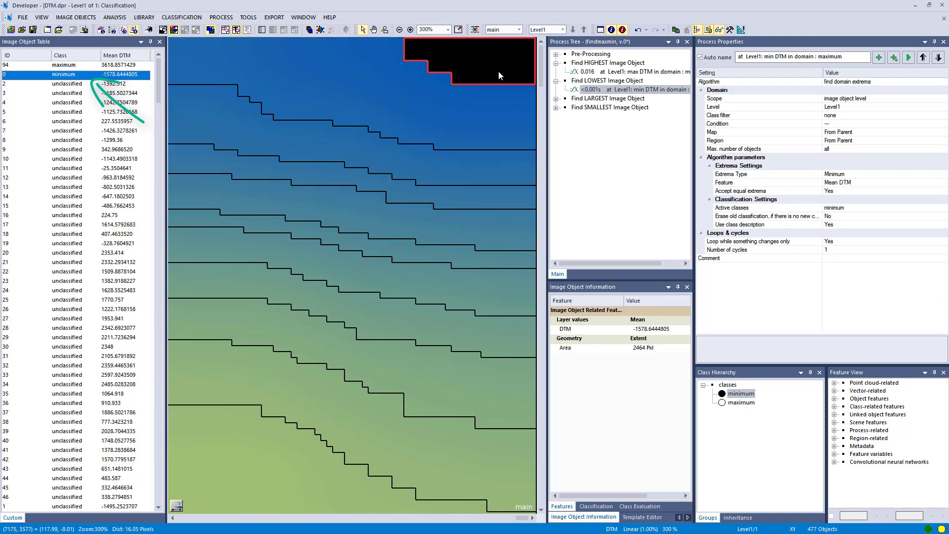
{"action": "left_click", "coordinate": [473, 124]}
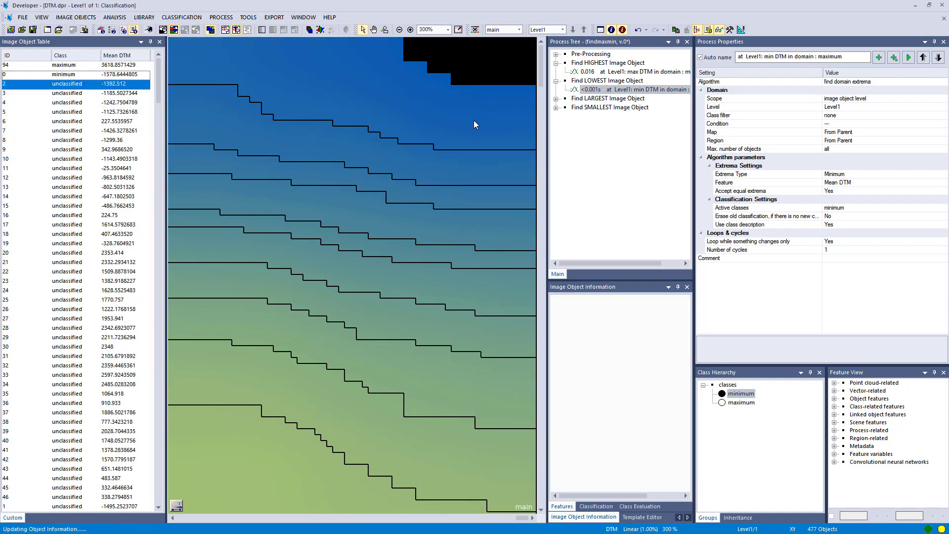
{"action": "left_click", "coordinate": [481, 68]}
{"action": "scroll", "coordinate": [303, 161], "scroll_direction": "down", "scroll_amount": 5}
{"action": "scroll", "coordinate": [304, 161], "scroll_direction": "down", "scroll_amount": 4}
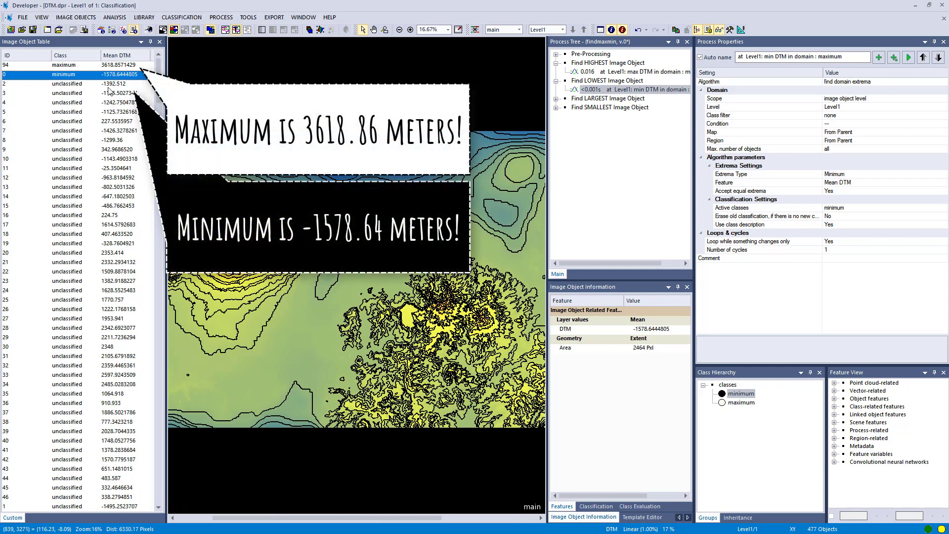
Step: Collapse the HIGHEST and LOWEST processes and expand Find LARGEST Image Object
{"action": "left_click", "coordinate": [555, 62]}
{"action": "left_click", "coordinate": [556, 72]}
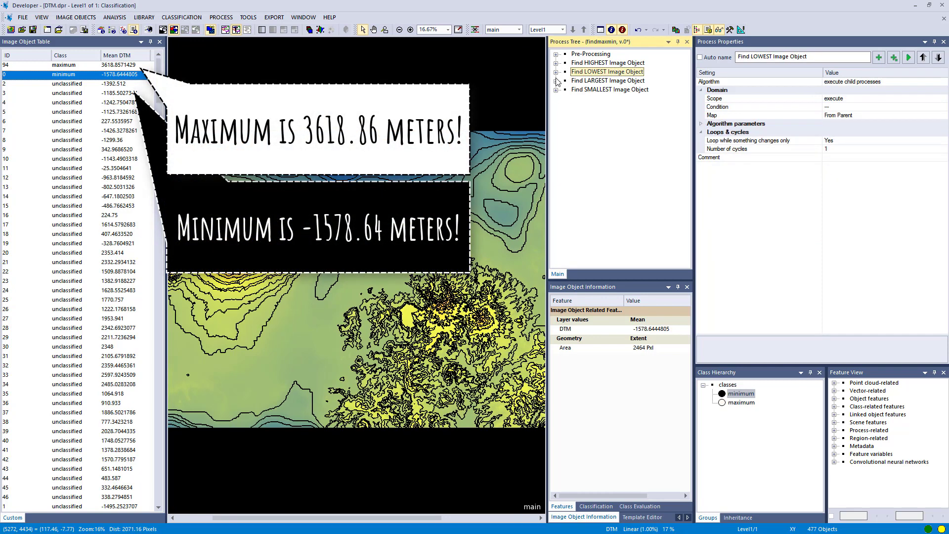
{"action": "left_click", "coordinate": [555, 82]}
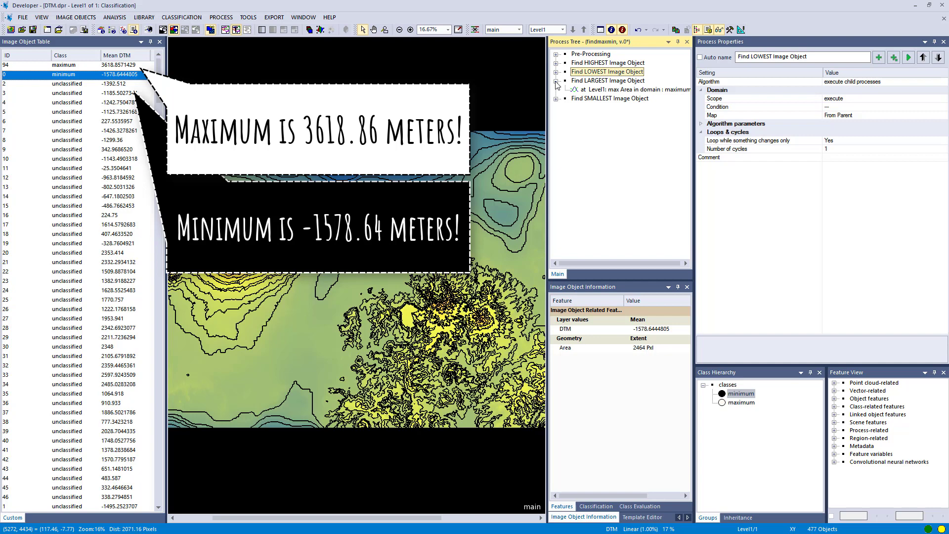
{"action": "right_click", "coordinate": [729, 394]}
{"action": "left_click", "coordinate": [750, 402]}
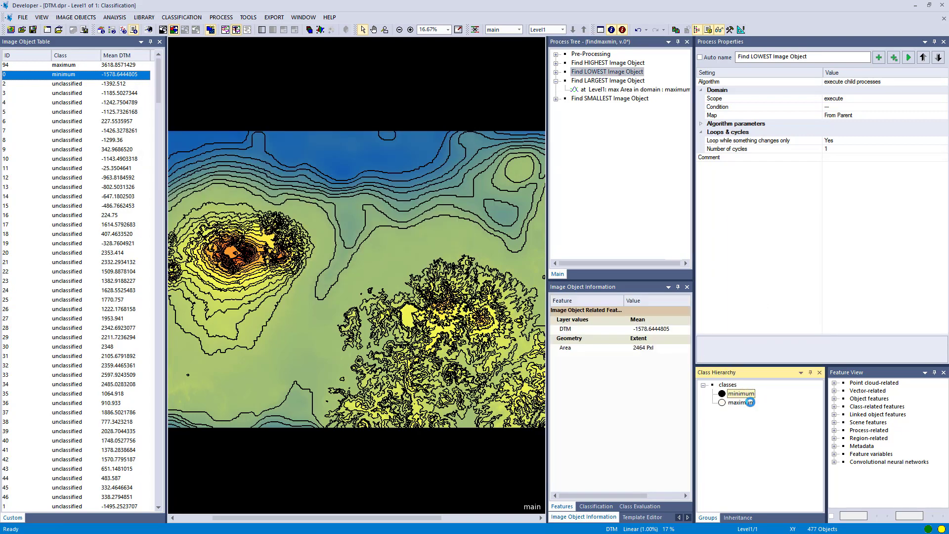
Step: Delete the maximum classification from all objects and review the largest-area step's full settings
{"action": "right_click", "coordinate": [750, 402]}
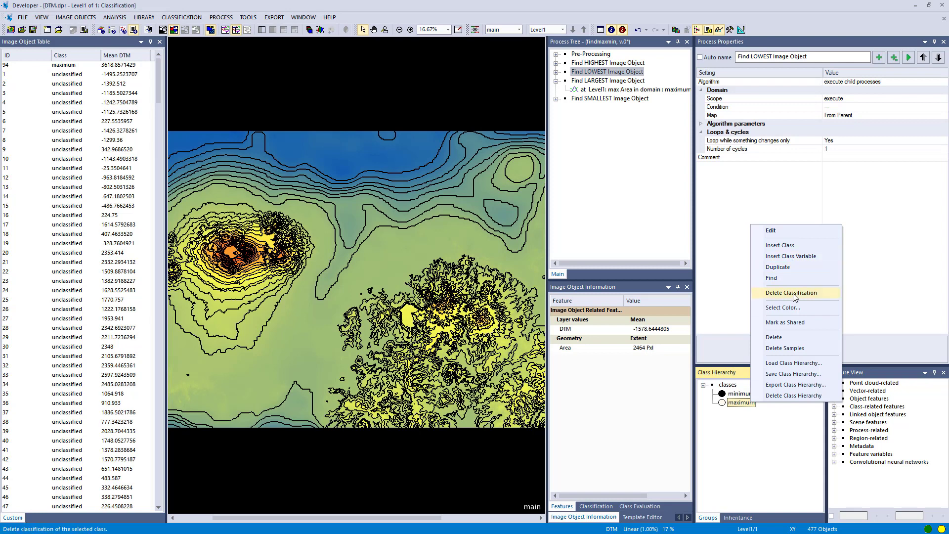
{"action": "left_click", "coordinate": [791, 293]}
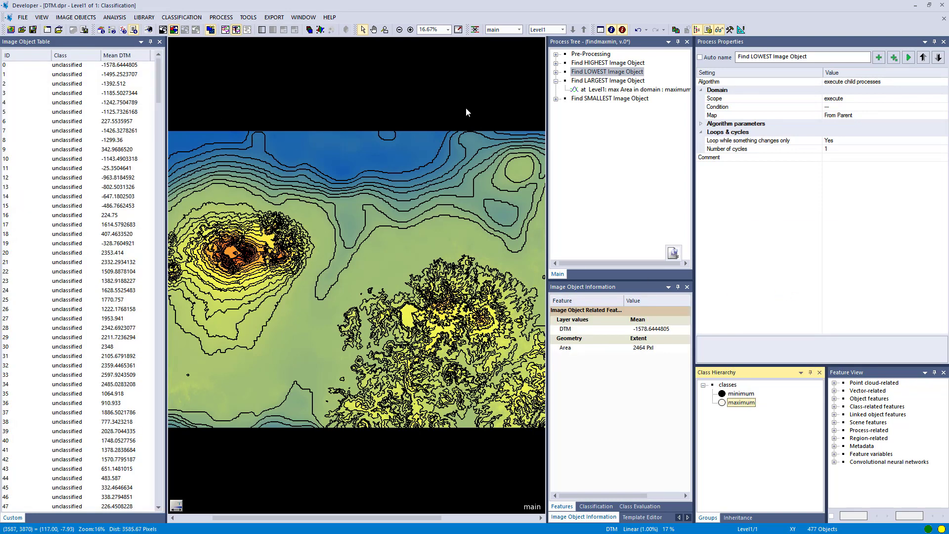
{"action": "double_click", "coordinate": [613, 90]}
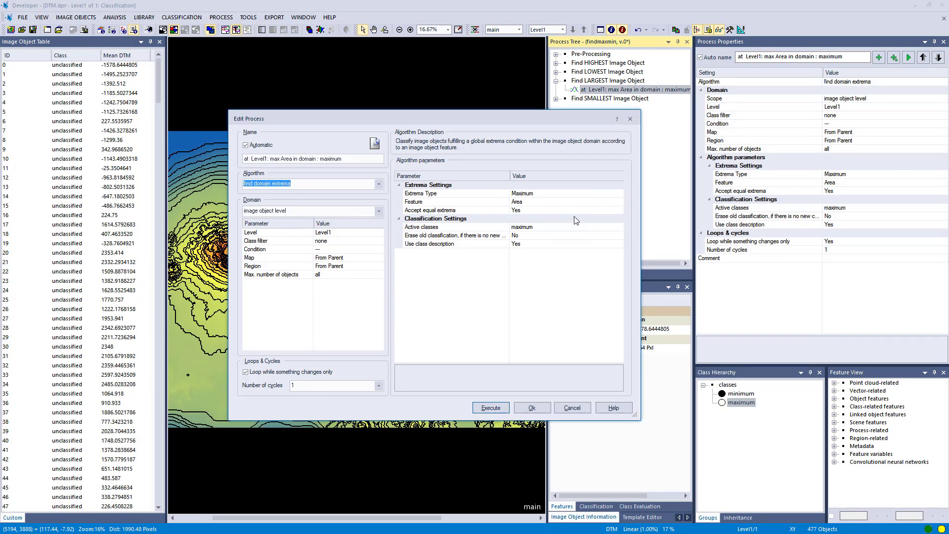
{"action": "left_click", "coordinate": [571, 408]}
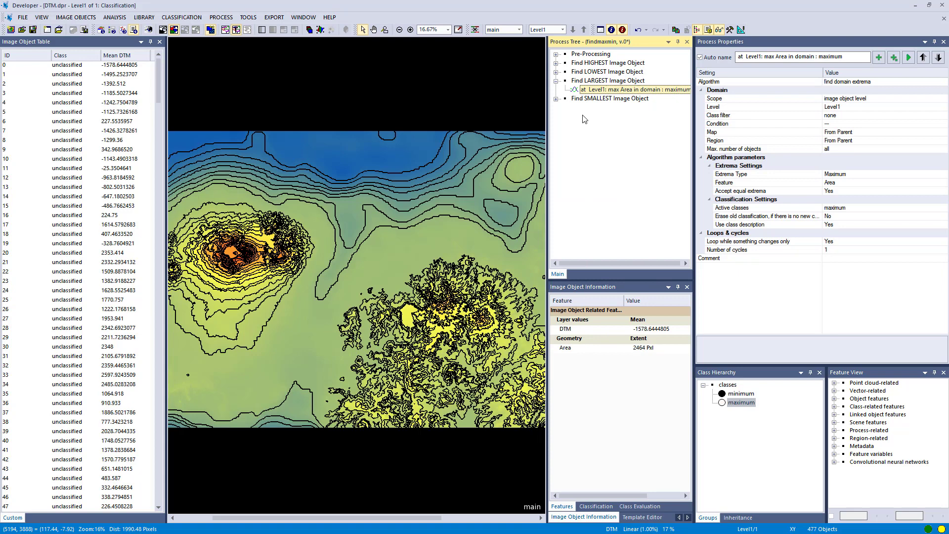
Step: Confirm Area remains the feature of the Find LARGEST extrema search
{"action": "left_click", "coordinate": [874, 184]}
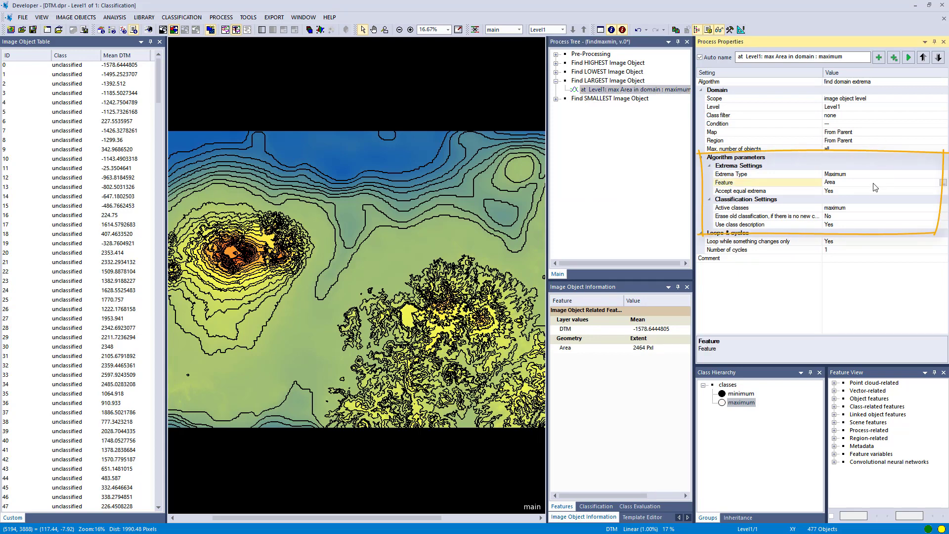
{"action": "left_click", "coordinate": [943, 182]}
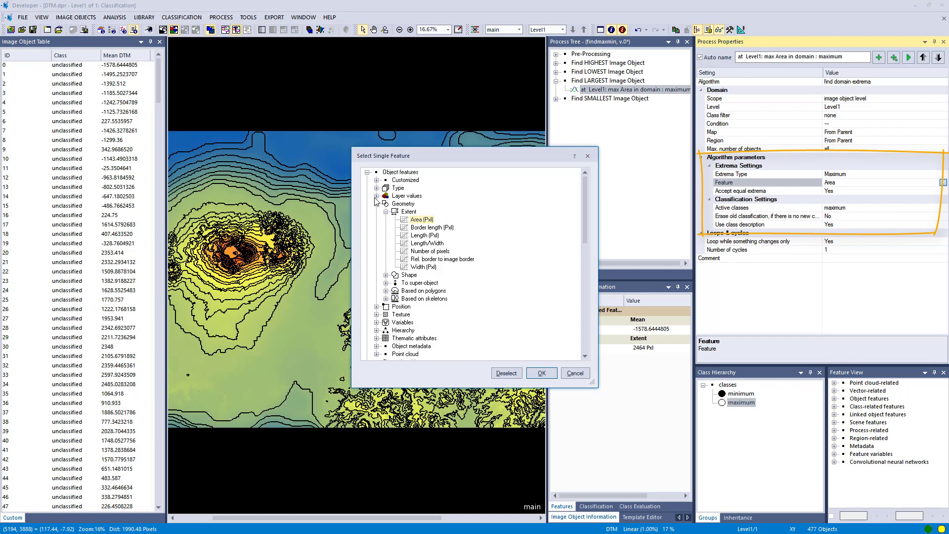
{"action": "left_click", "coordinate": [377, 196]}
{"action": "left_click", "coordinate": [386, 204]}
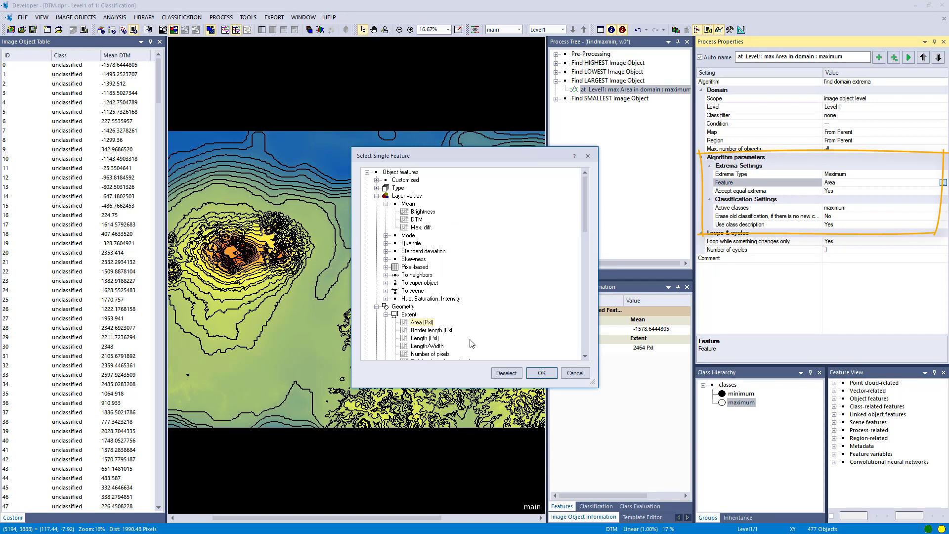
{"action": "left_click", "coordinate": [542, 374]}
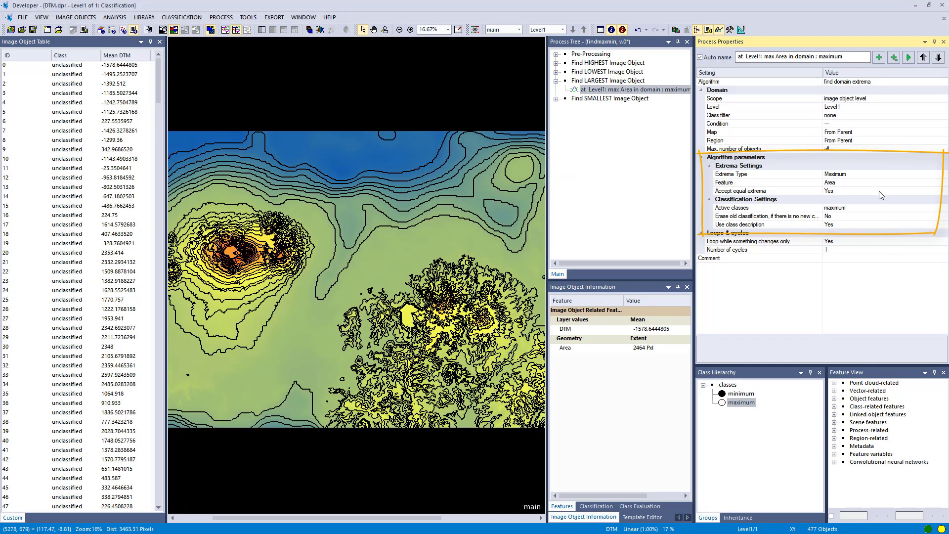
Step: Execute Find LARGEST, select new maximum object 172 (Mean DTM 16.25), and widen the table panel
{"action": "left_click", "coordinate": [909, 58]}
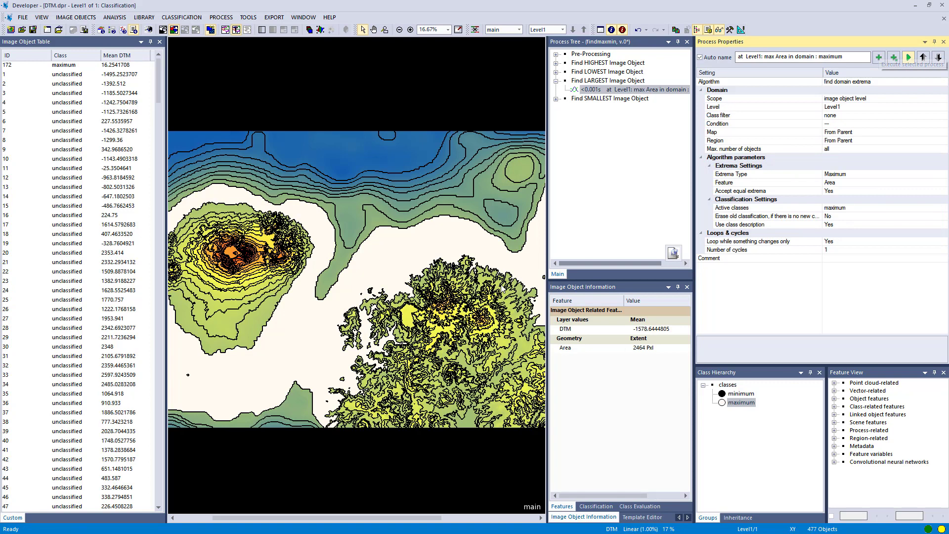
{"action": "left_click", "coordinate": [69, 65]}
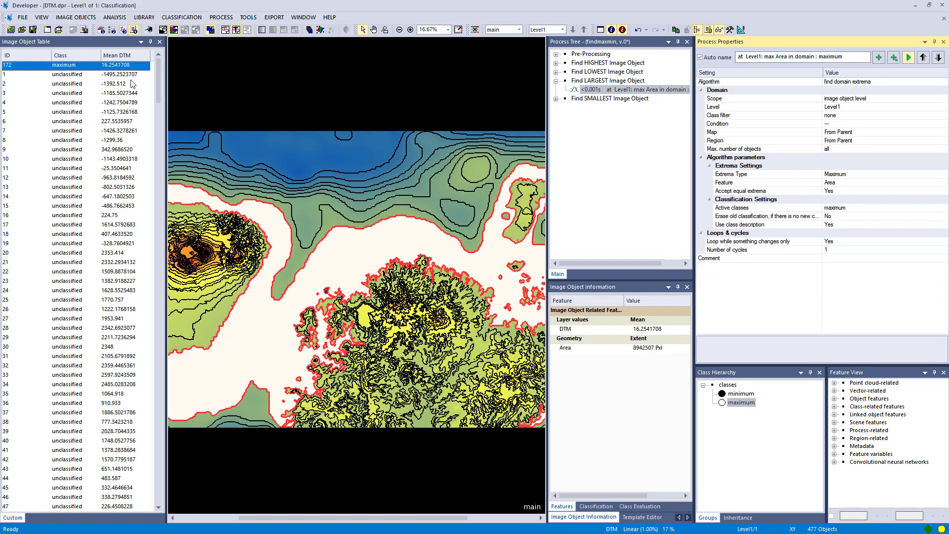
{"action": "left_click_drag", "start_coordinate": [166, 90], "coordinate": [221, 89]}
Step: Add Geometry > Extent > Area (Pxl) as a column in the Image Object Table
{"action": "right_click", "coordinate": [202, 84]}
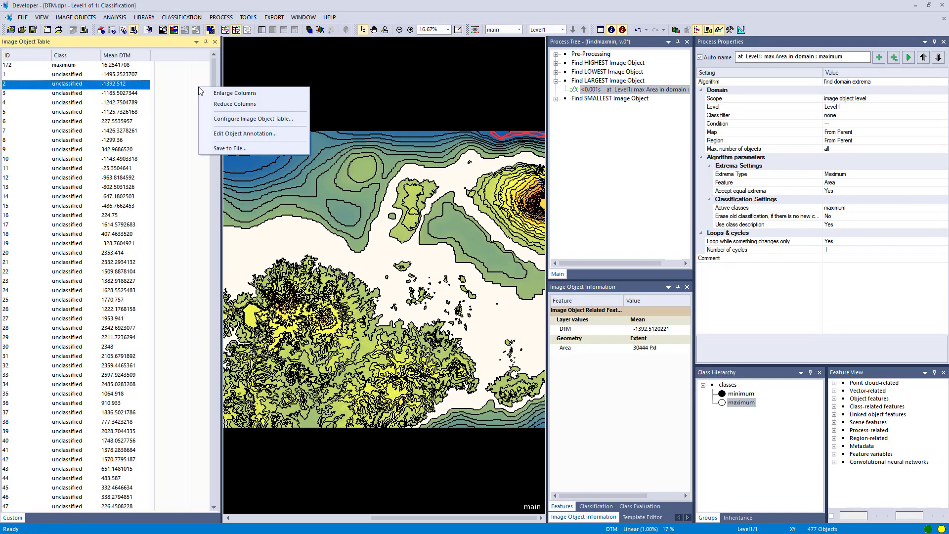
{"action": "left_click", "coordinate": [219, 123]}
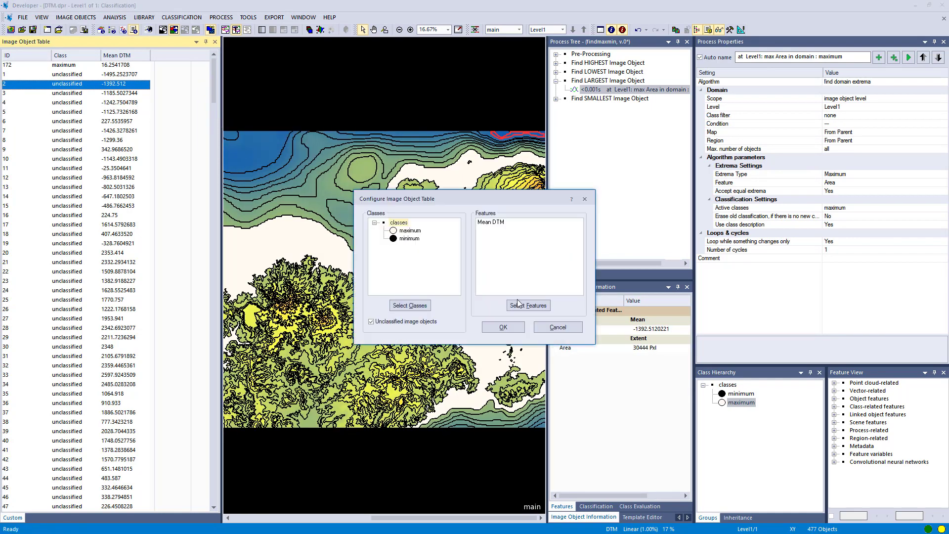
{"action": "left_click", "coordinate": [518, 305]}
{"action": "left_click", "coordinate": [339, 199]}
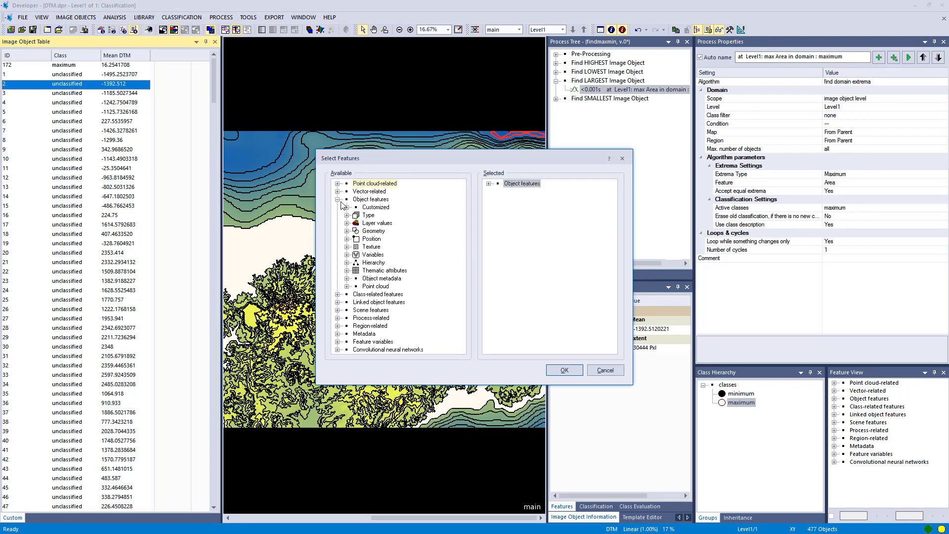
{"action": "left_click", "coordinate": [347, 231]}
{"action": "left_click", "coordinate": [356, 239]}
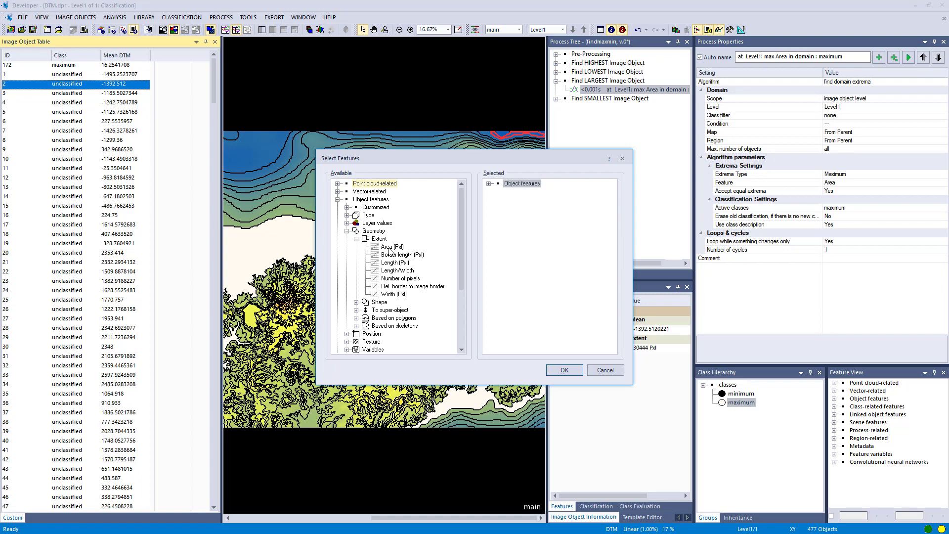
{"action": "double_click", "coordinate": [389, 247]}
{"action": "left_click", "coordinate": [564, 370]}
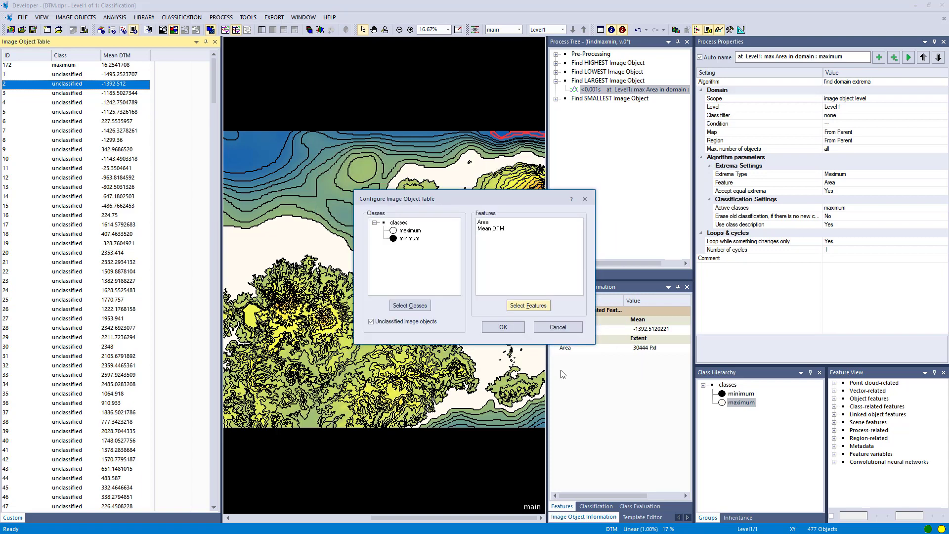
{"action": "left_click", "coordinate": [512, 329]}
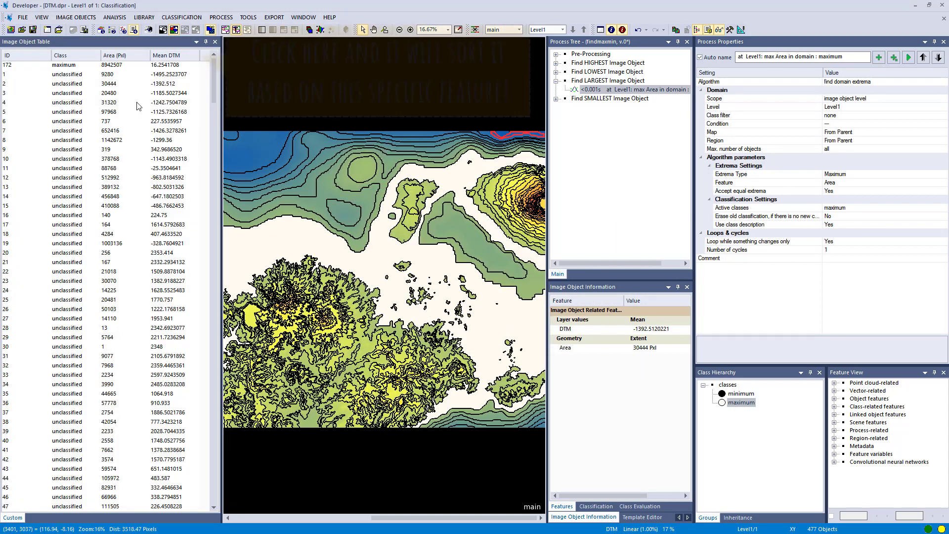
Step: Sort the table by area, largest first, and select object 172 with 8942507 pixels
{"action": "left_click", "coordinate": [119, 56]}
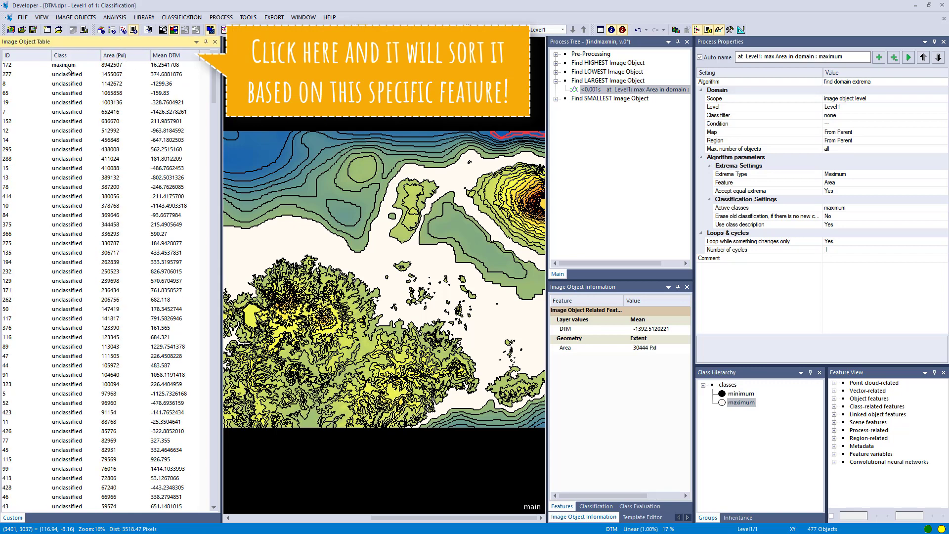
{"action": "left_click", "coordinate": [101, 66]}
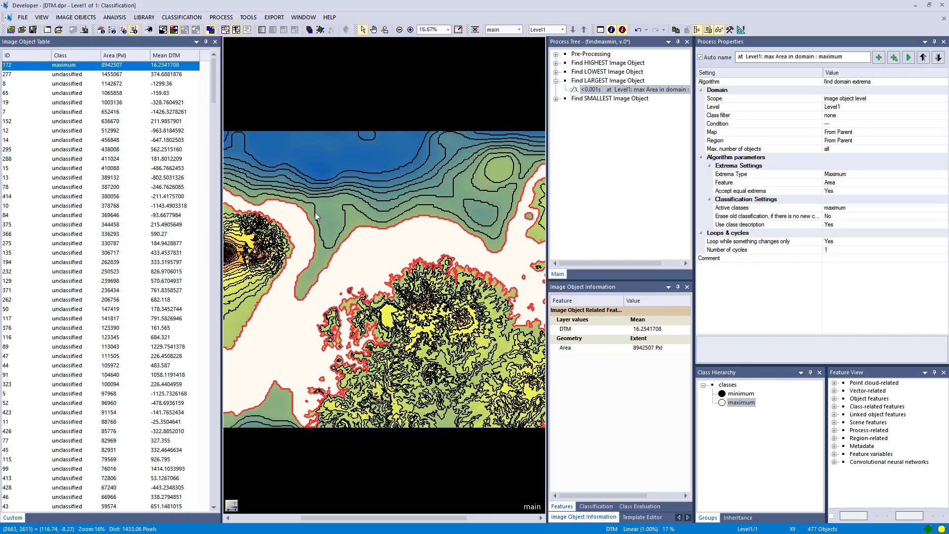
{"action": "scroll", "coordinate": [321, 212], "scroll_direction": "down", "scroll_amount": 2}
{"action": "scroll", "coordinate": [325, 235], "scroll_direction": "down", "scroll_amount": 1}
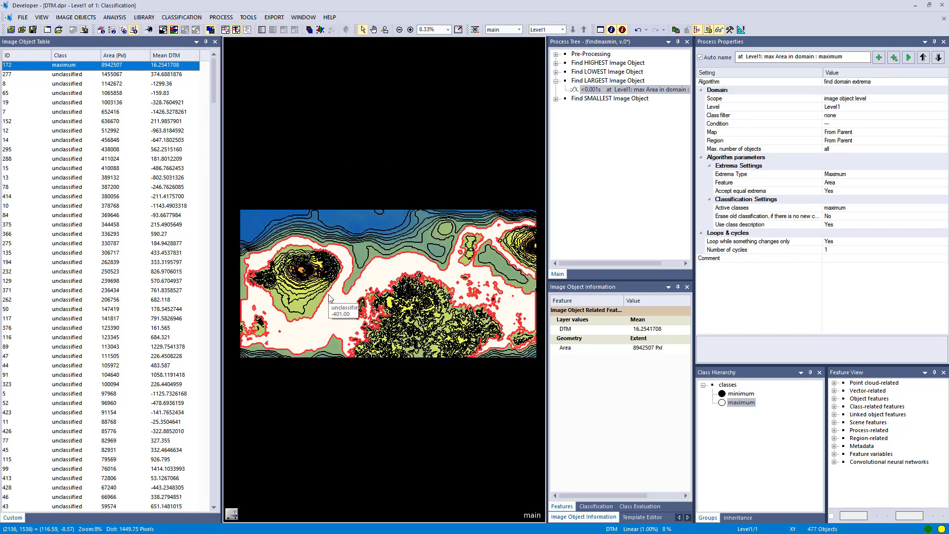
Step: Set the smallest-object step's active class to minimum and execute it
{"action": "left_click", "coordinate": [556, 99]}
{"action": "left_click", "coordinate": [584, 107]}
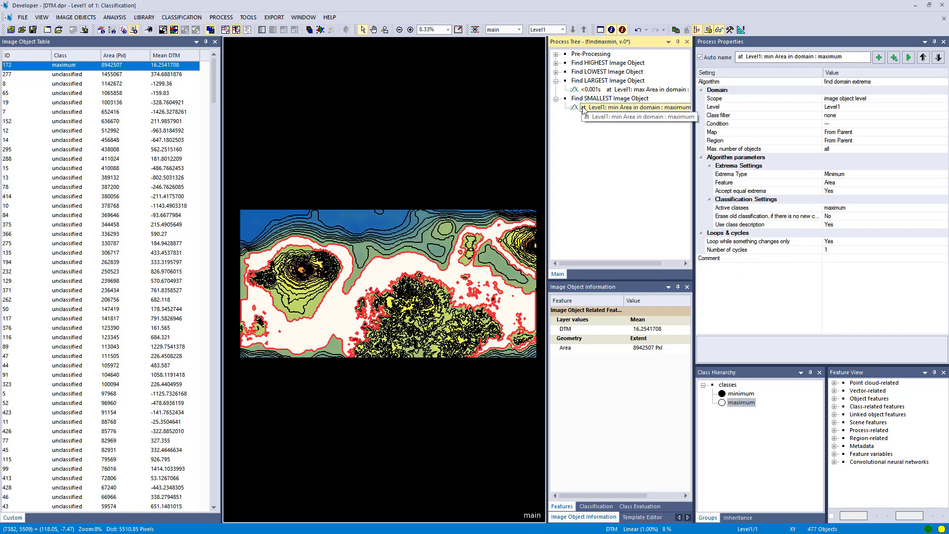
{"action": "left_click", "coordinate": [936, 207]}
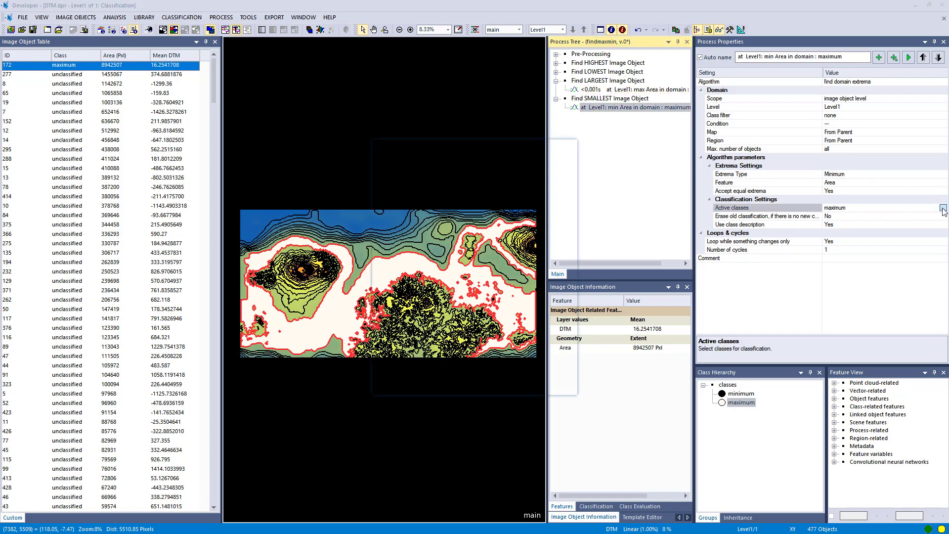
{"action": "left_click", "coordinate": [943, 208]}
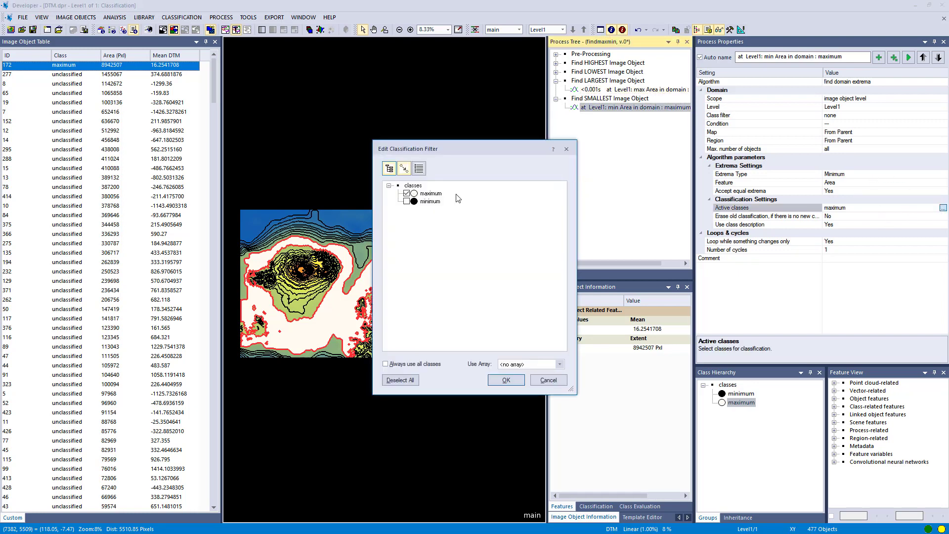
{"action": "left_click", "coordinate": [507, 379]}
{"action": "left_click", "coordinate": [909, 57]}
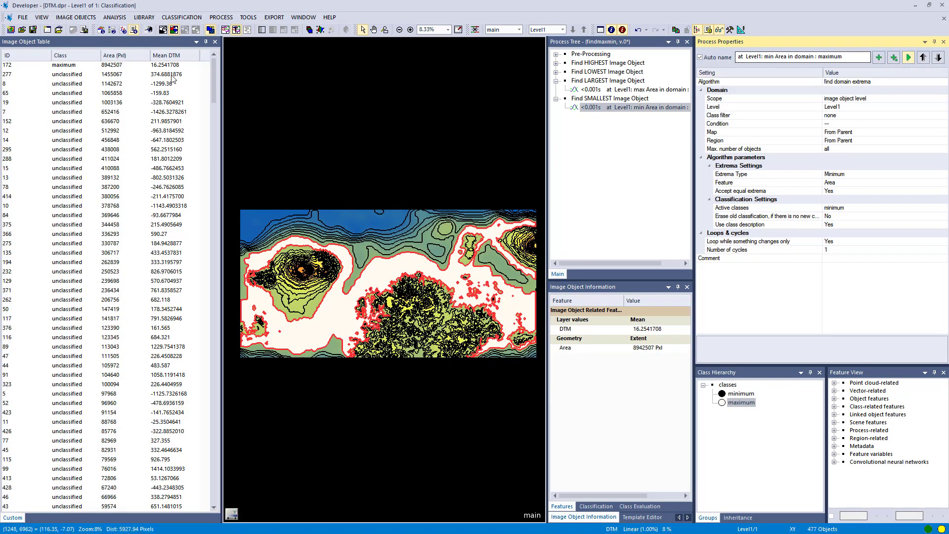
Step: Sort the table by class and inspect each minimum object (DTM 564, 906, 519, 177, 2348)
{"action": "left_click", "coordinate": [68, 59]}
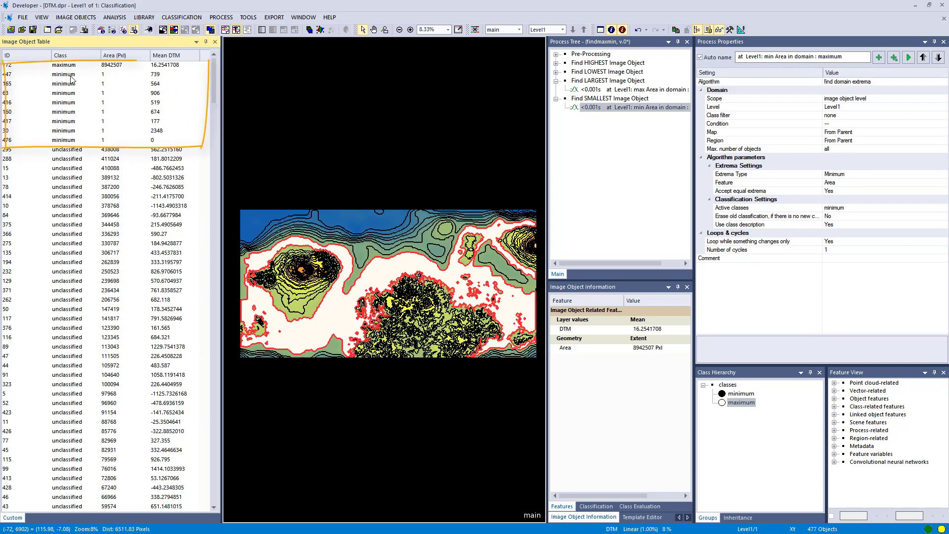
{"action": "left_click", "coordinate": [70, 74]}
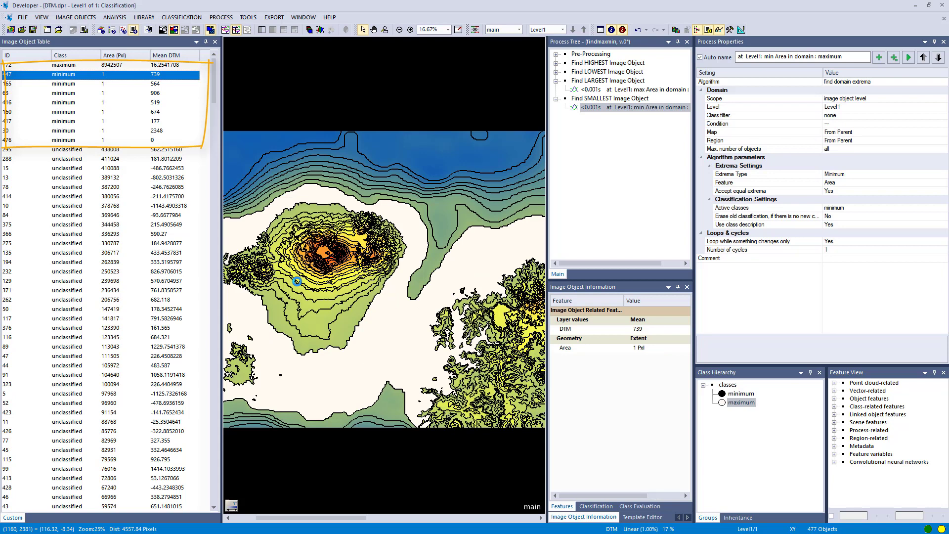
{"action": "left_click", "coordinate": [70, 84]}
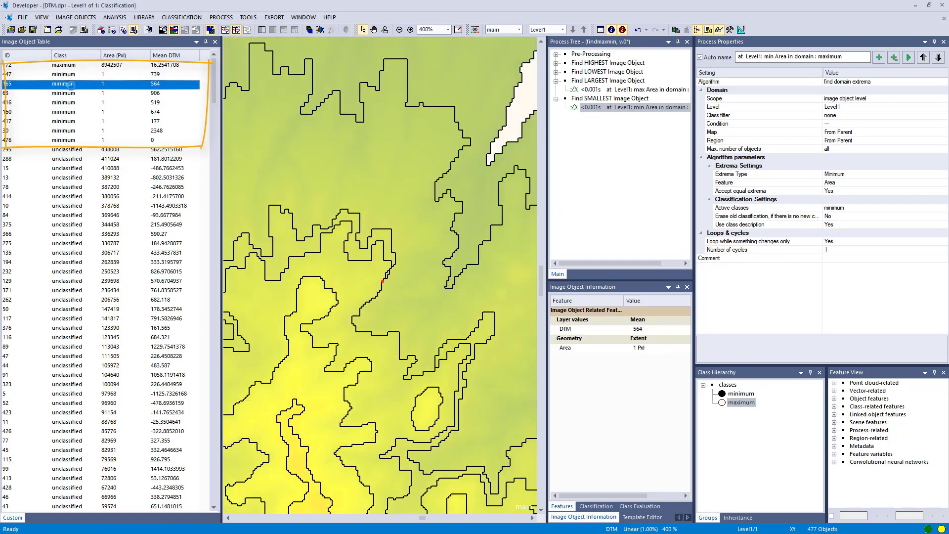
{"action": "left_click", "coordinate": [72, 93]}
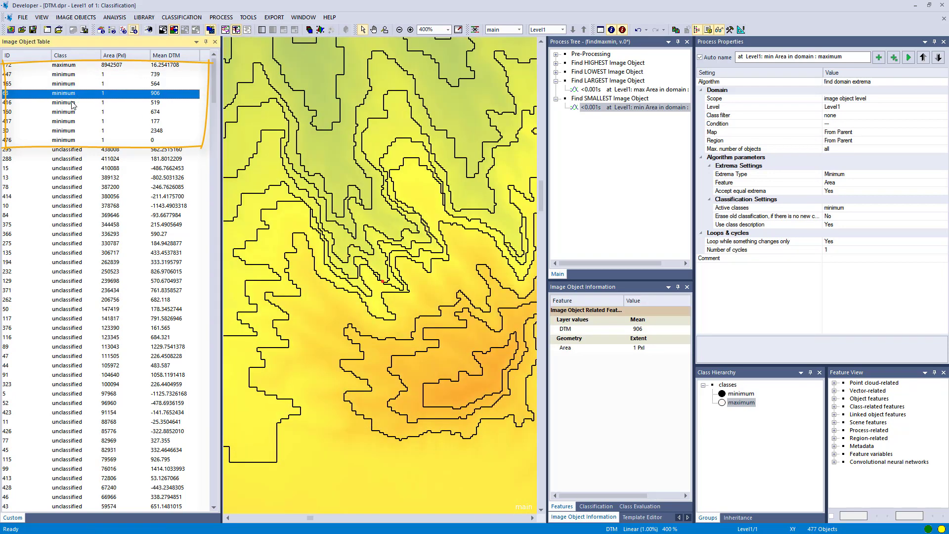
{"action": "left_click", "coordinate": [73, 103]}
{"action": "left_click", "coordinate": [73, 122]}
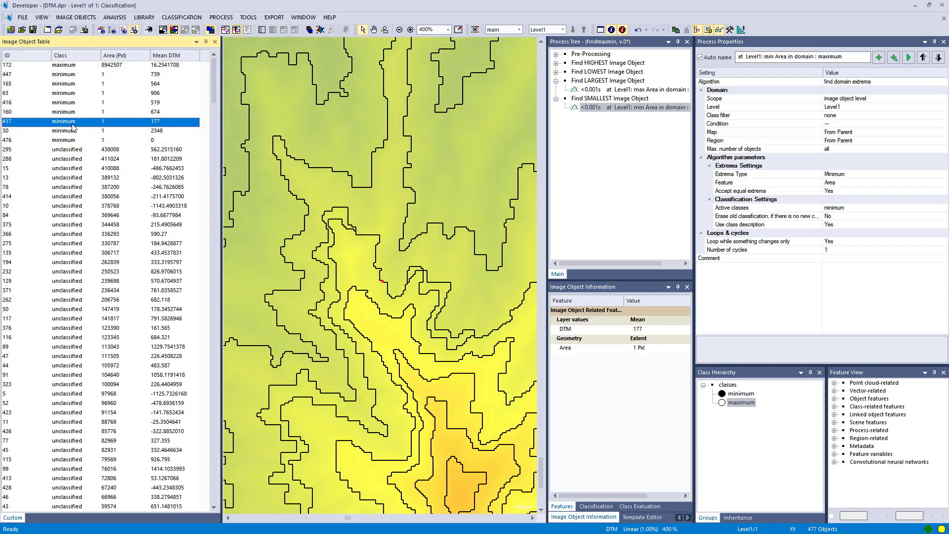
{"action": "left_click", "coordinate": [73, 131]}
{"action": "left_click", "coordinate": [71, 149]}
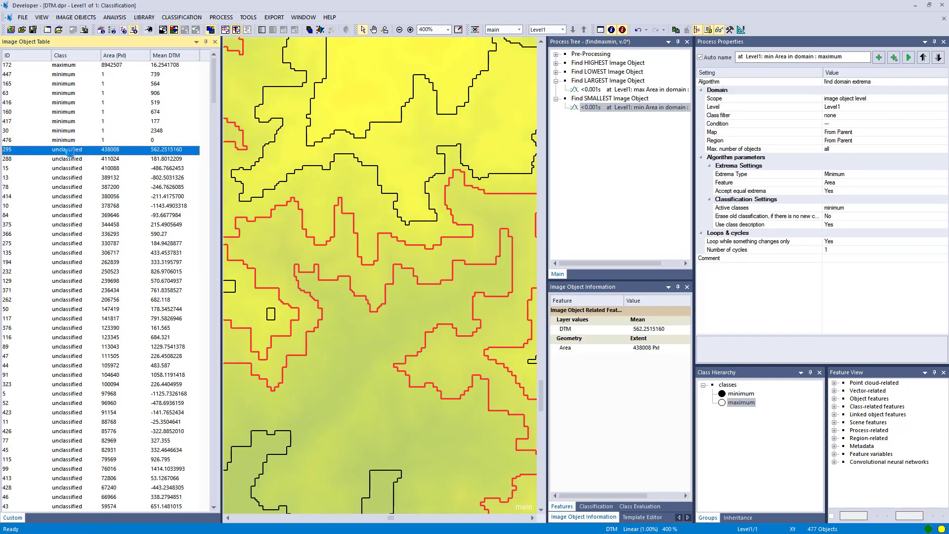
{"action": "scroll", "coordinate": [421, 203], "scroll_direction": "down", "scroll_amount": 3}
{"action": "scroll", "coordinate": [421, 203], "scroll_direction": "down", "scroll_amount": 1}
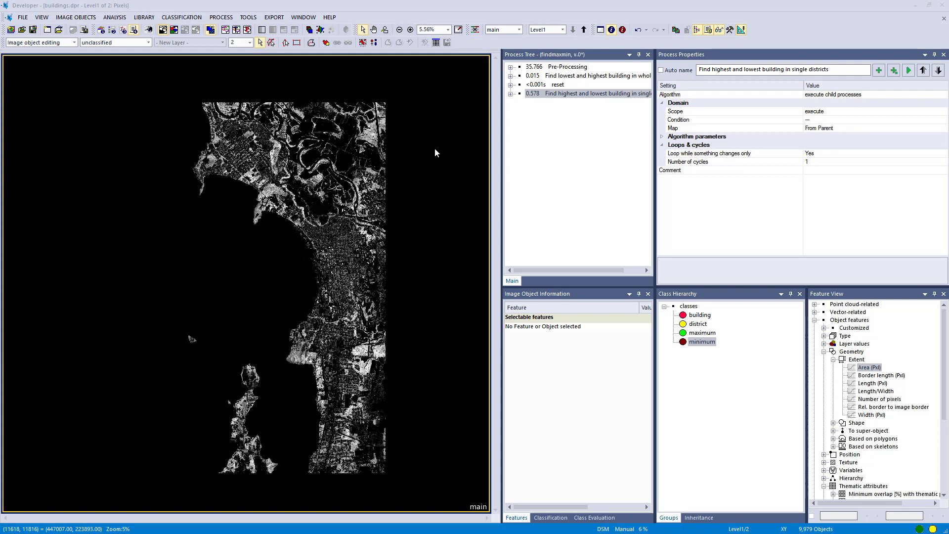
Step: Show the classification view with red buildings across the city, then toggle transparent outlined objects off and back on
{"action": "left_click", "coordinate": [175, 30]}
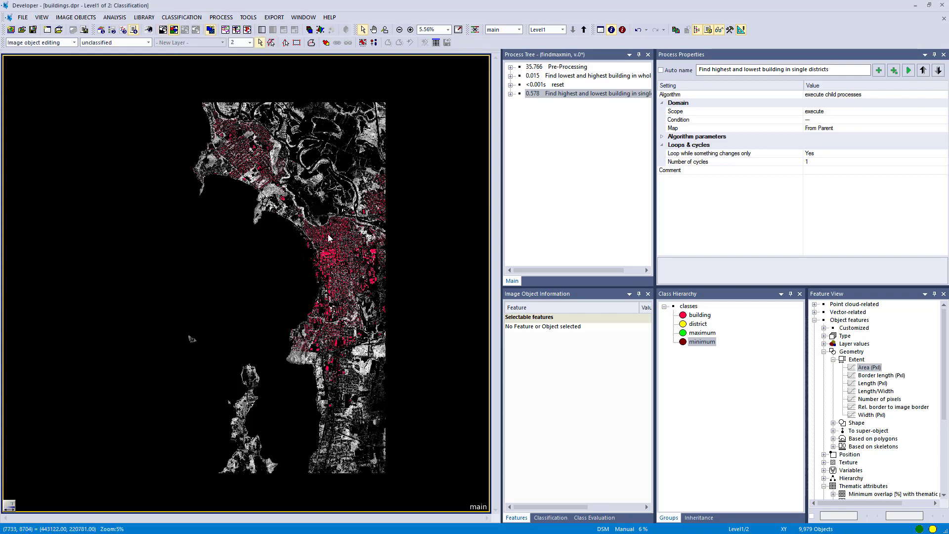
{"action": "scroll", "coordinate": [231, 139], "scroll_direction": "up", "scroll_amount": 3}
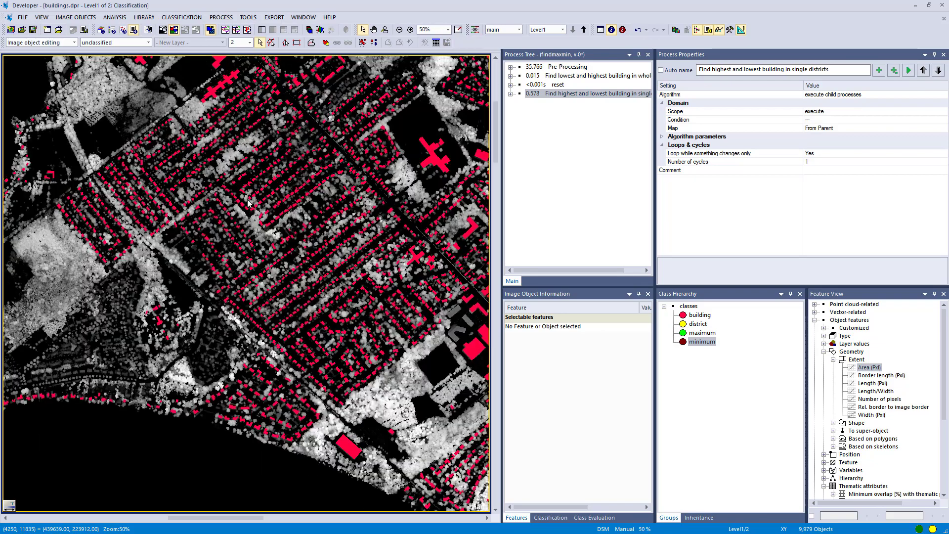
{"action": "scroll", "coordinate": [295, 222], "scroll_direction": "up", "scroll_amount": 2}
{"action": "scroll", "coordinate": [301, 276], "scroll_direction": "down", "scroll_amount": 2}
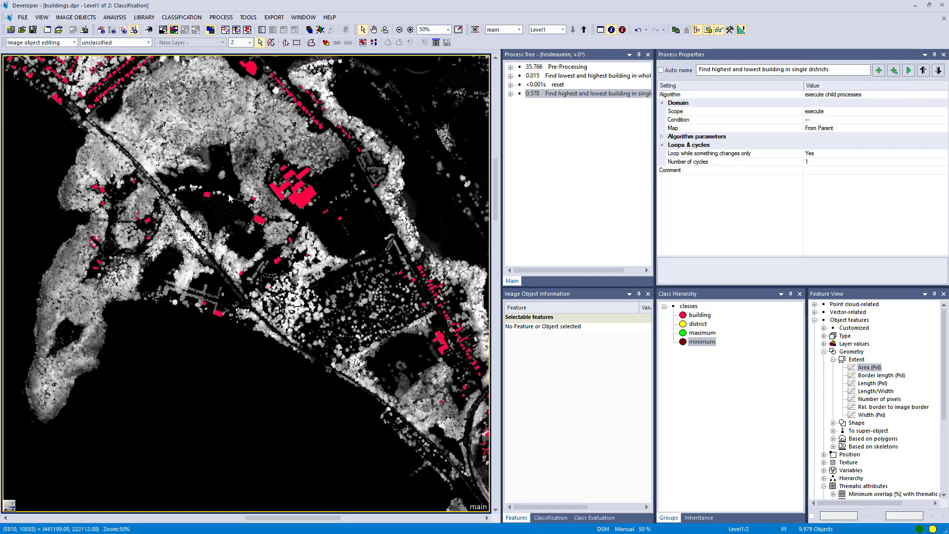
{"action": "scroll", "coordinate": [246, 200], "scroll_direction": "down", "scroll_amount": 2}
{"action": "scroll", "coordinate": [331, 309], "scroll_direction": "up", "scroll_amount": 2}
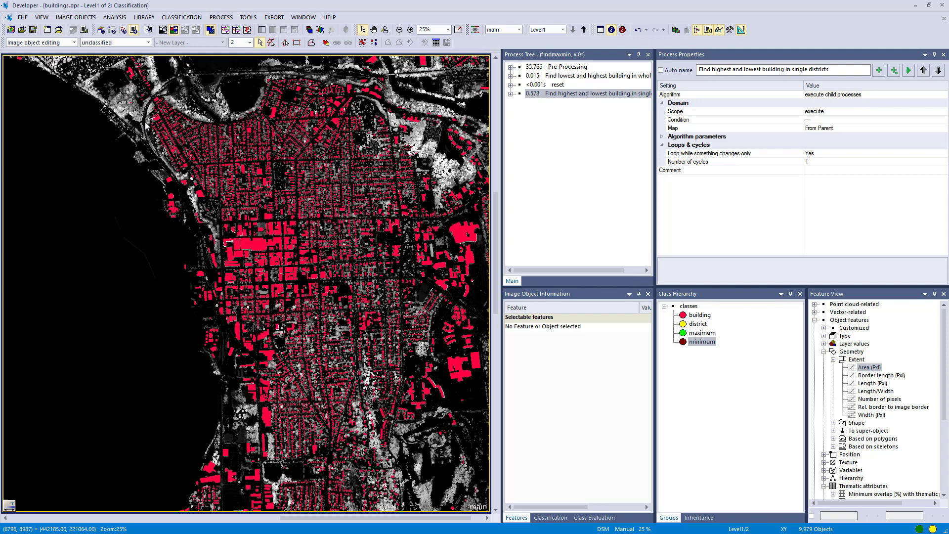
{"action": "scroll", "coordinate": [331, 309], "scroll_direction": "down", "scroll_amount": 3}
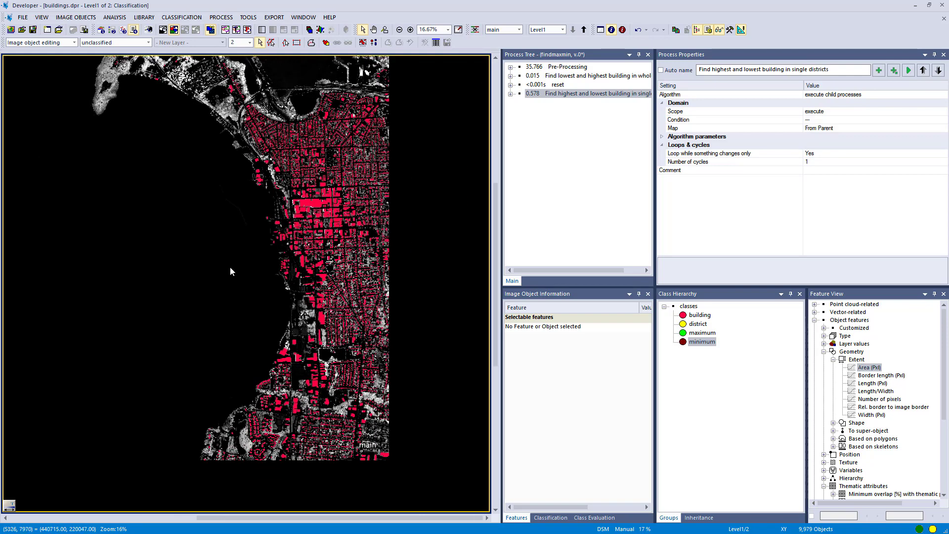
{"action": "scroll", "coordinate": [230, 266], "scroll_direction": "up", "scroll_amount": 2}
{"action": "left_click", "coordinate": [236, 30]}
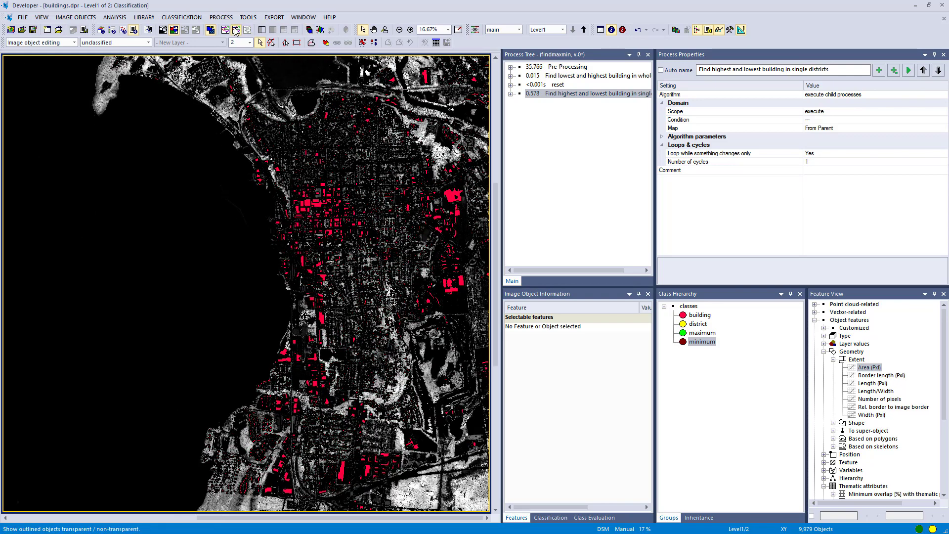
{"action": "left_click", "coordinate": [236, 30]}
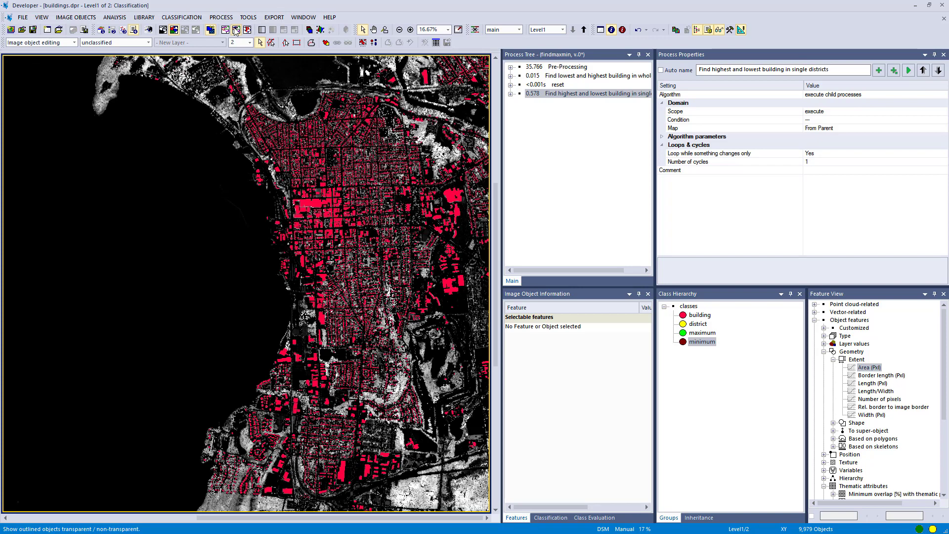
Step: Review the whole-scene max DSM process, then execute the min Mean DSM process classifying the lowest building as minimum
{"action": "left_click", "coordinate": [510, 76]}
{"action": "left_click", "coordinate": [520, 85]}
{"action": "left_click", "coordinate": [520, 102]}
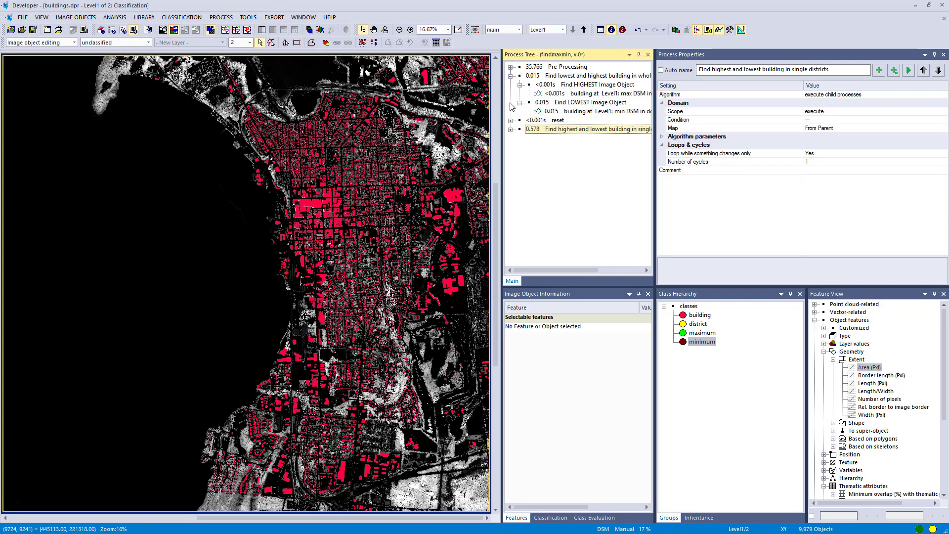
{"action": "left_click", "coordinate": [552, 95]}
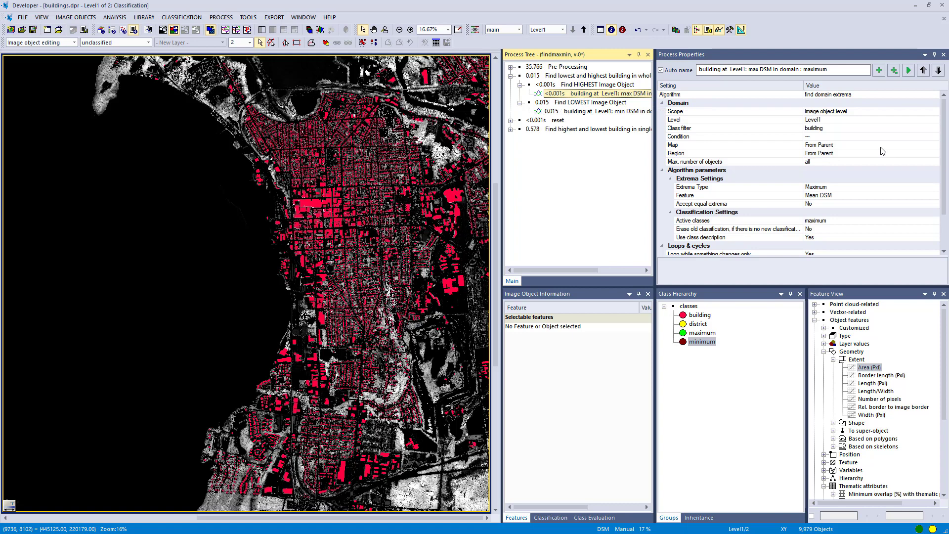
{"action": "scroll", "coordinate": [943, 143], "scroll_direction": "down", "scroll_amount": 2}
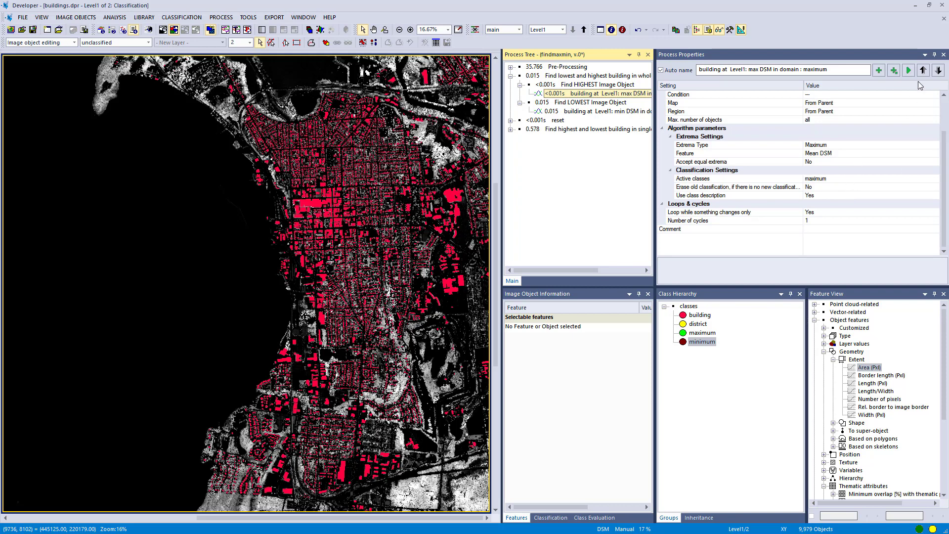
{"action": "scroll", "coordinate": [920, 89], "scroll_direction": "up", "scroll_amount": 2}
{"action": "left_click", "coordinate": [650, 112]}
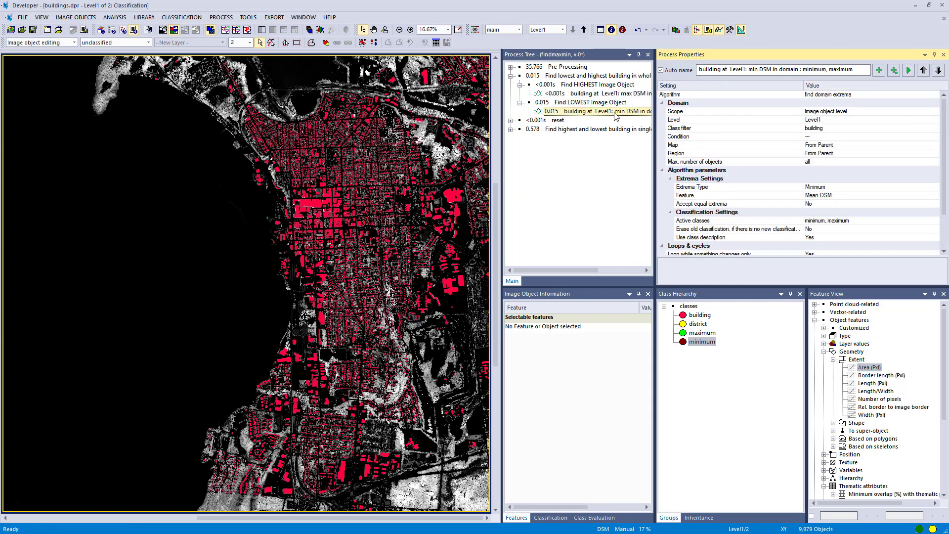
{"action": "left_click", "coordinate": [910, 72]}
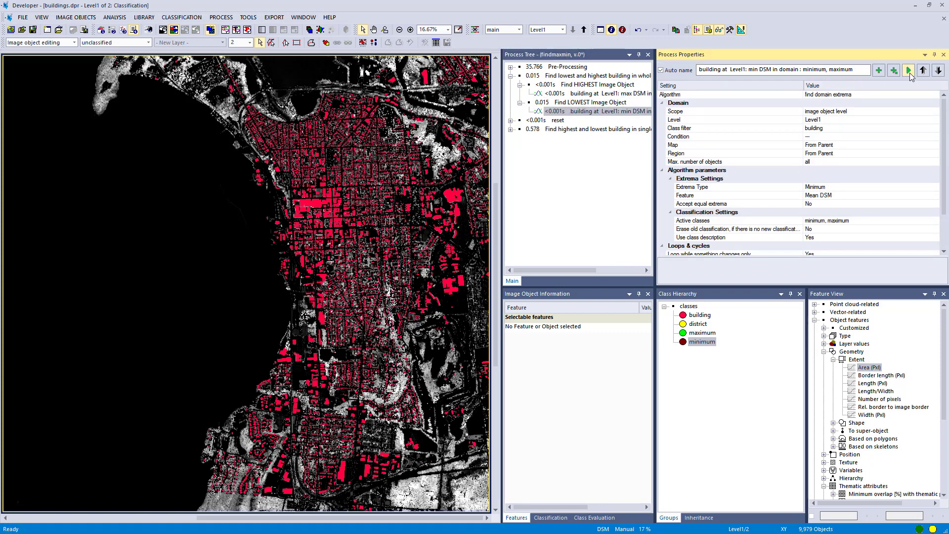
Step: Pan the map to show more coastline and open the Image Object Table
{"action": "scroll", "coordinate": [229, 324], "scroll_direction": "up", "scroll_amount": 3}
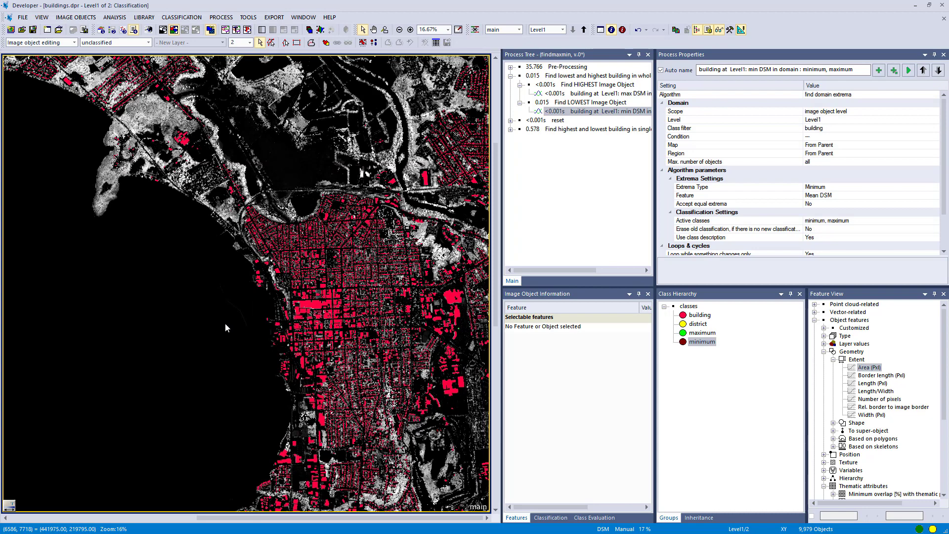
{"action": "left_click_drag", "start_coordinate": [225, 328], "coordinate": [332, 419]}
{"action": "scroll", "coordinate": [333, 419], "scroll_direction": "down", "scroll_amount": 1}
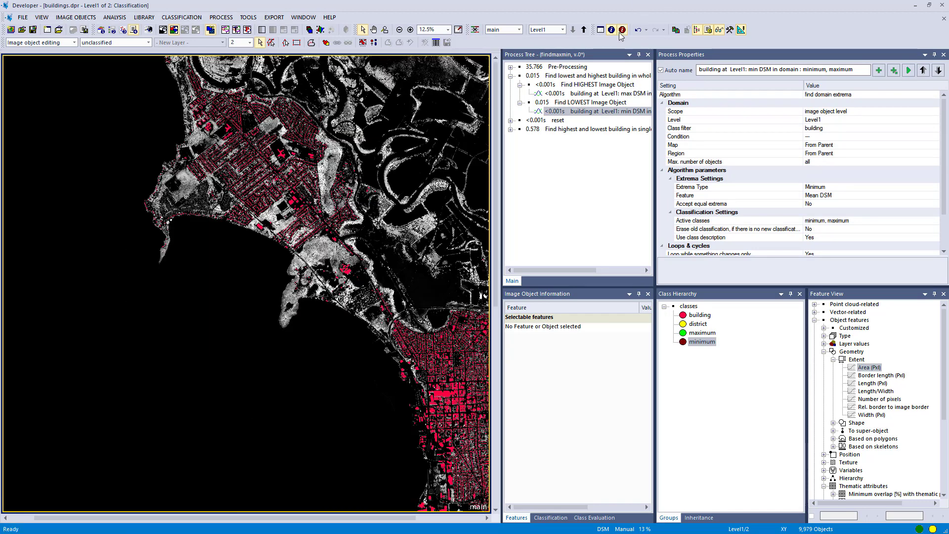
{"action": "left_click", "coordinate": [622, 30]}
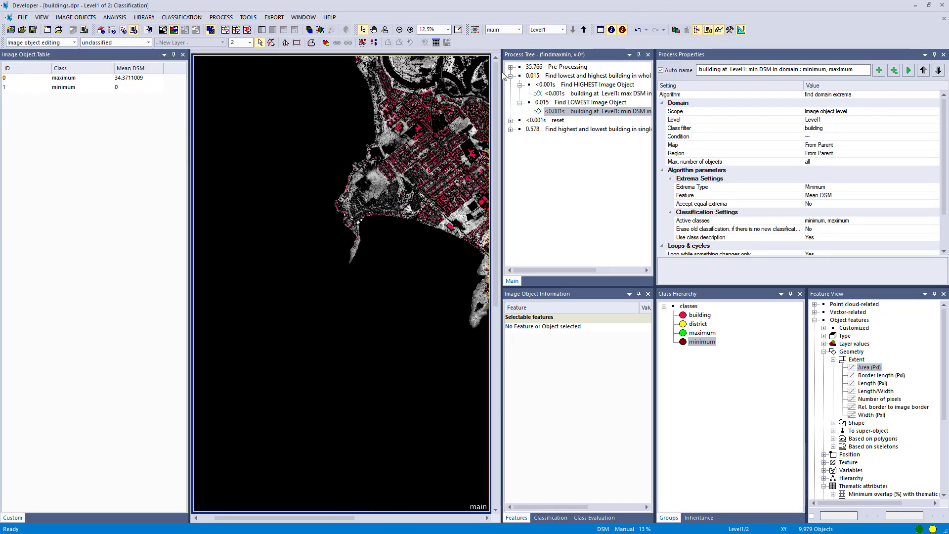
Step: Locate the maximum (Mean DSM 34.3711009) and minimum (Mean DSM 0) buildings from their table rows
{"action": "left_click", "coordinate": [65, 79]}
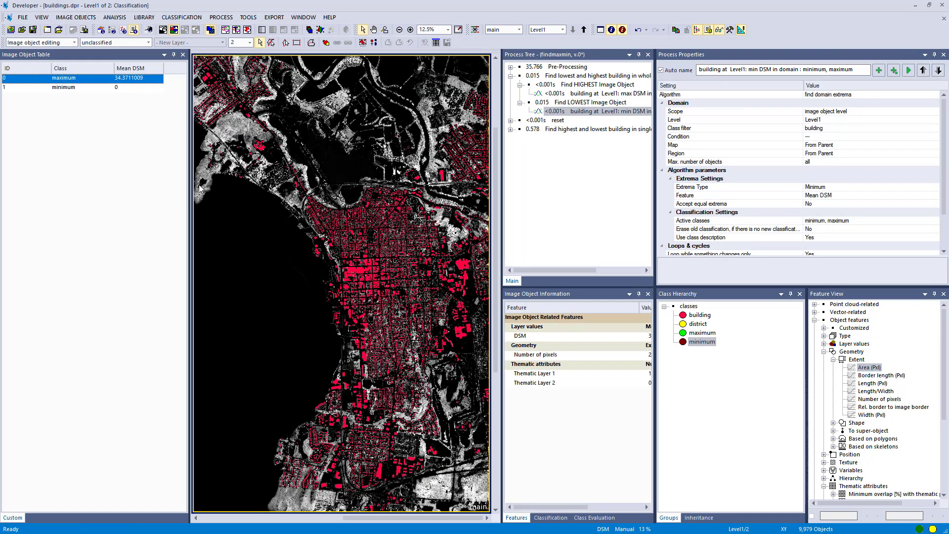
{"action": "left_click", "coordinate": [59, 87]}
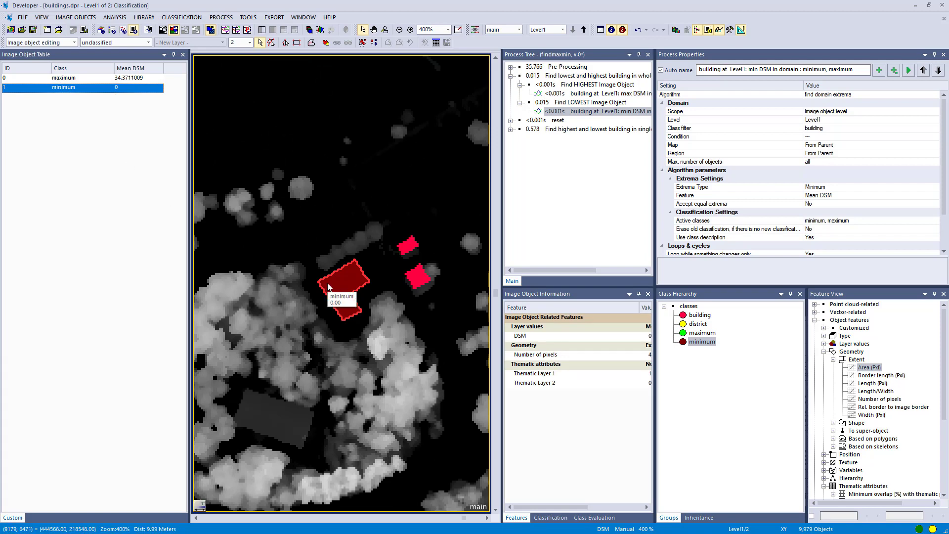
{"action": "left_click_drag", "start_coordinate": [640, 308], "coordinate": [585, 307]}
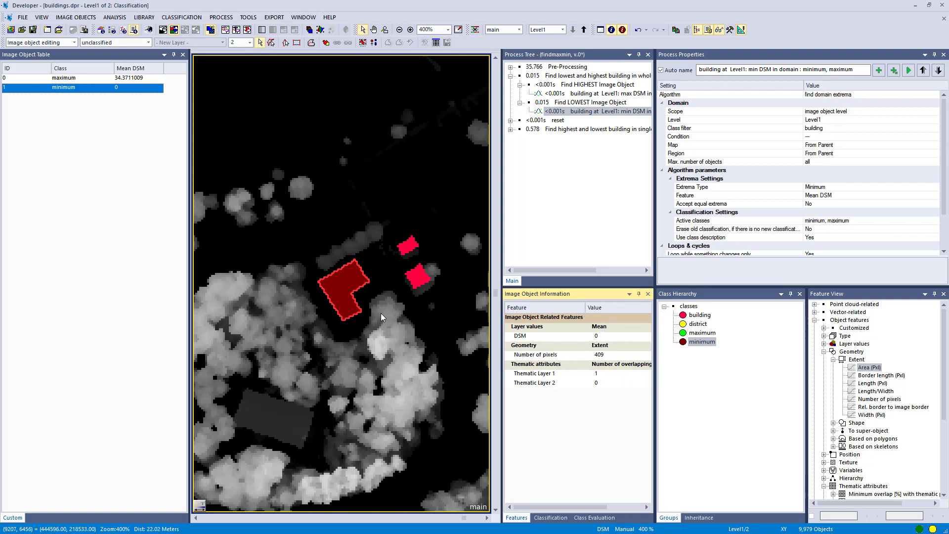
{"action": "left_click", "coordinate": [91, 78]}
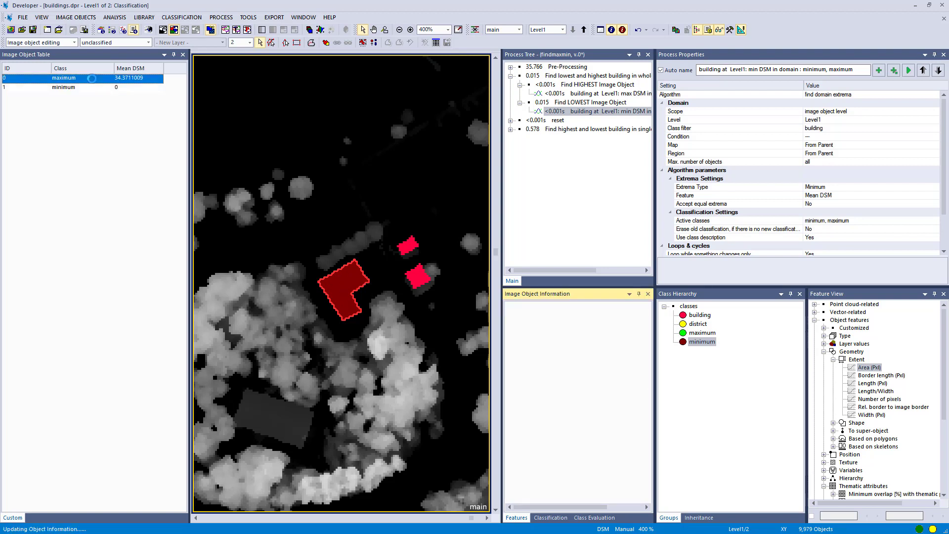
{"action": "mouse_move", "coordinate": [359, 295]}
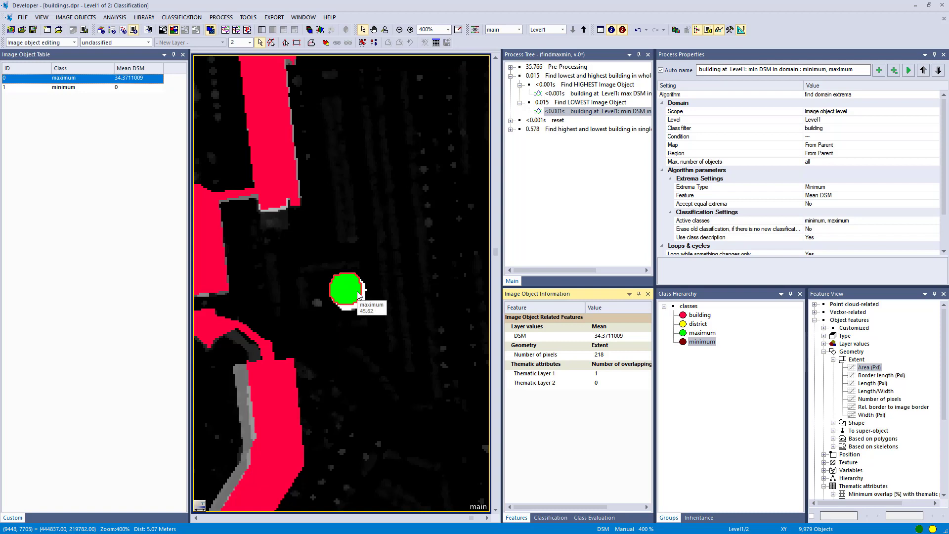
Step: Collapse the whole-scene highest/lowest process branches and widen the Process Tree panel
{"action": "left_click", "coordinate": [519, 84]}
{"action": "left_click", "coordinate": [520, 94]}
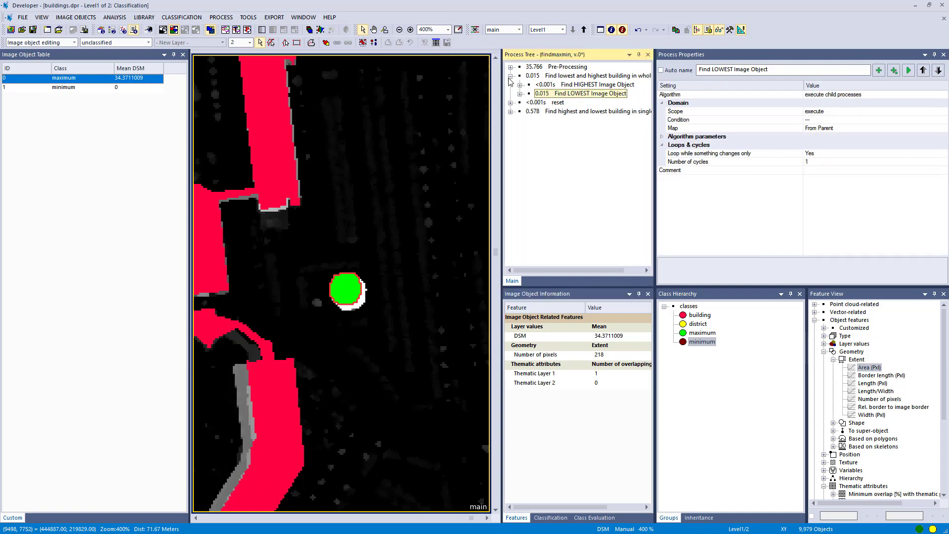
{"action": "left_click_drag", "start_coordinate": [500, 81], "coordinate": [482, 81]}
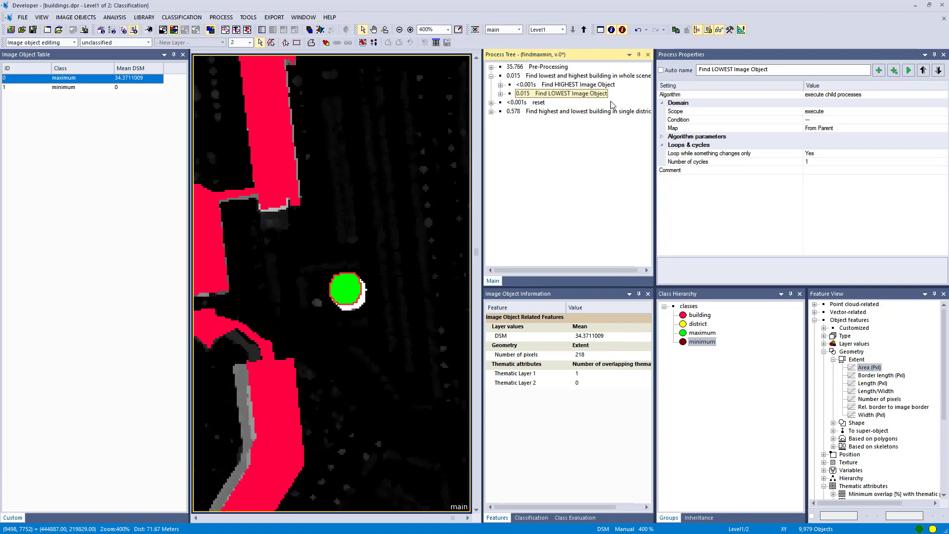
{"action": "left_click", "coordinate": [492, 75]}
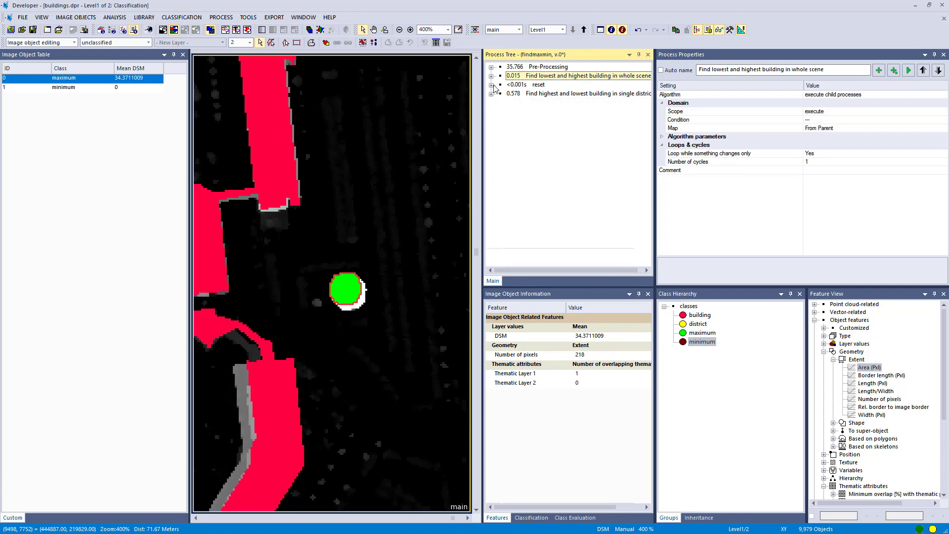
Step: Execute the reset process so maximum and minimum revert to building, and hide the Image Object Table
{"action": "left_click", "coordinate": [491, 84]}
{"action": "right_click", "coordinate": [519, 84]}
{"action": "left_click", "coordinate": [543, 101]}
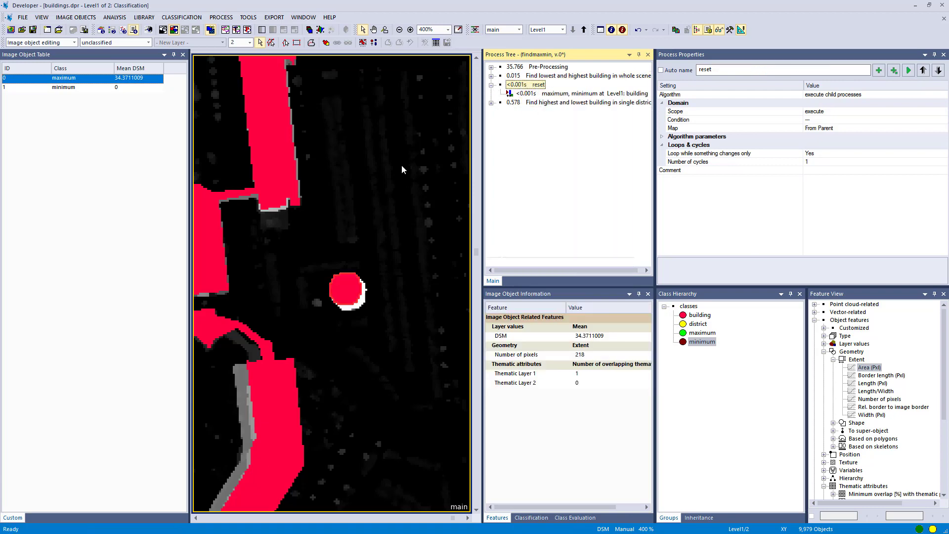
{"action": "scroll", "coordinate": [385, 168], "scroll_direction": "down", "scroll_amount": 10}
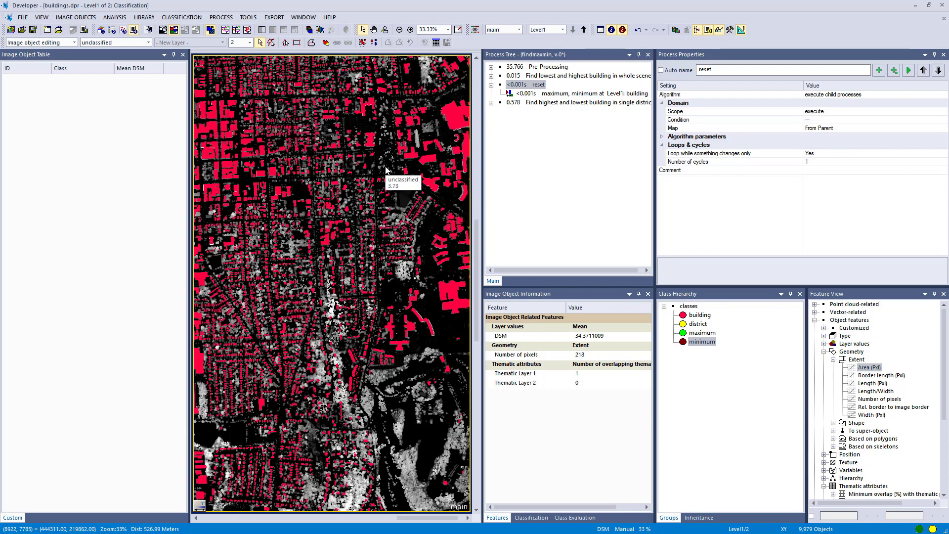
{"action": "scroll", "coordinate": [385, 169], "scroll_direction": "down", "scroll_amount": 1}
{"action": "left_click", "coordinate": [491, 85]}
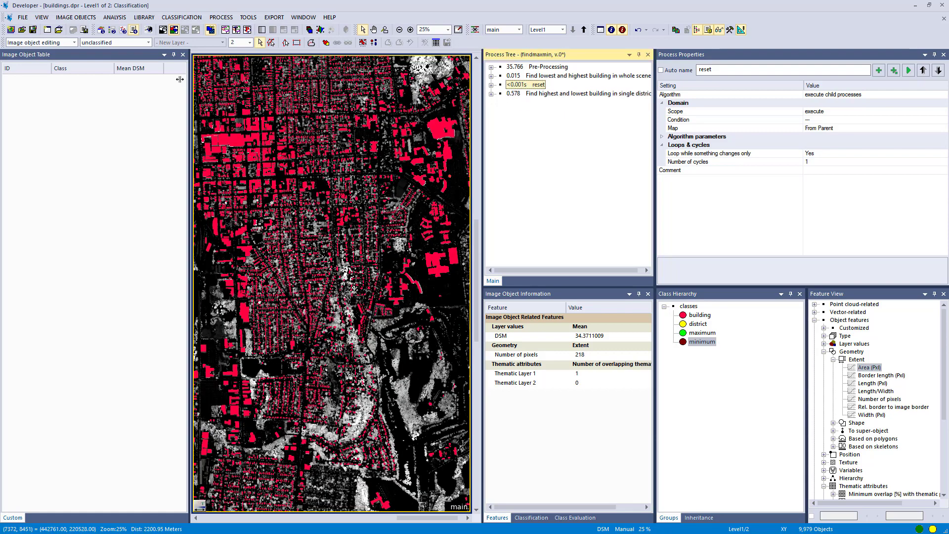
{"action": "left_click", "coordinate": [179, 57]}
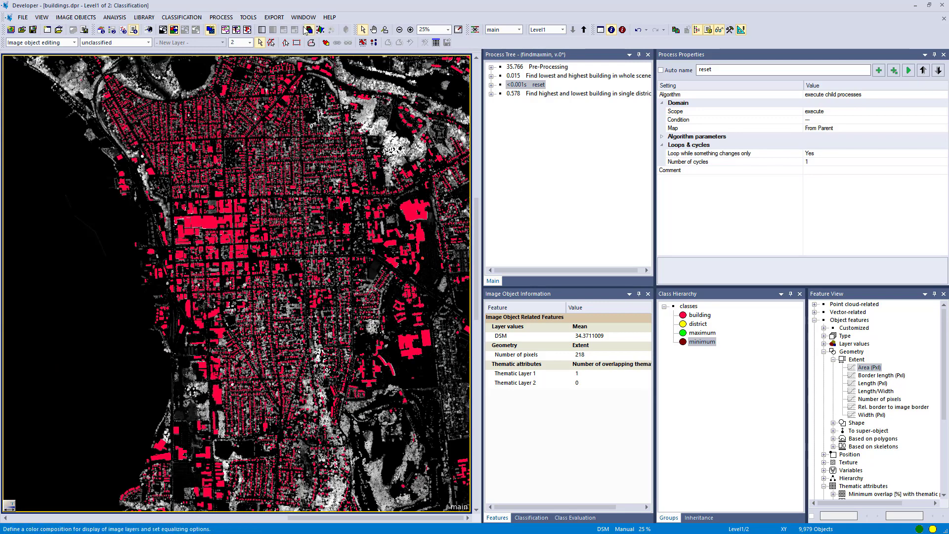
{"action": "left_click", "coordinate": [303, 17]}
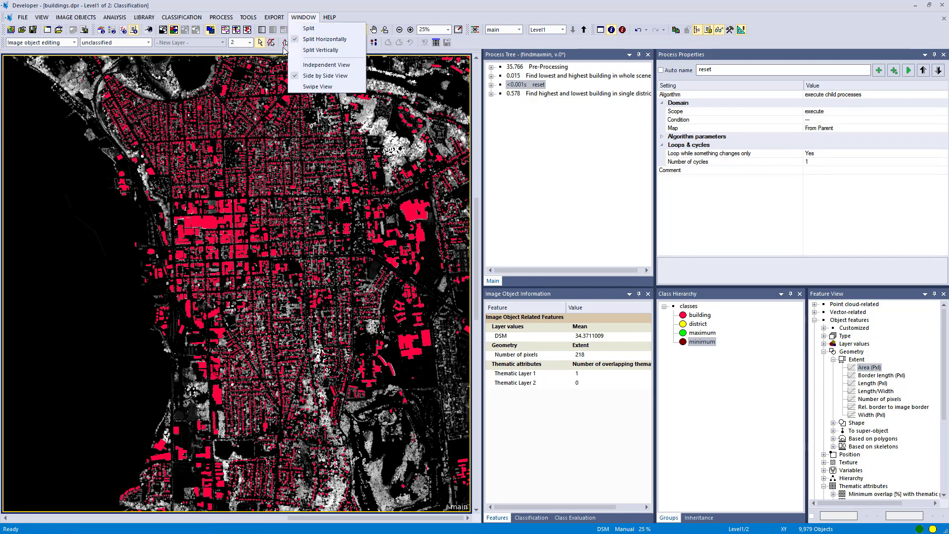
Step: Split the map view horizontally into two stacked panes showing districts and buildings
{"action": "left_click", "coordinate": [308, 40]}
{"action": "left_click", "coordinate": [301, 264]}
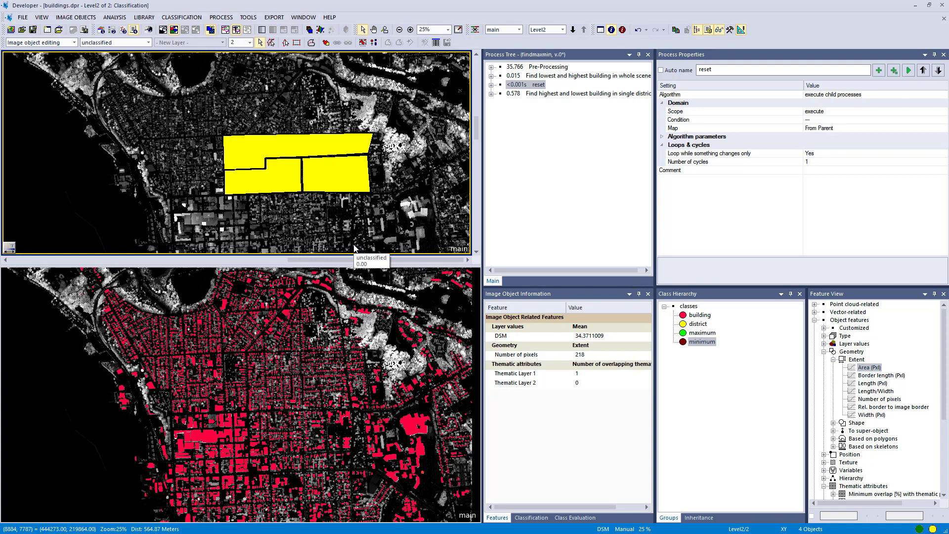
{"action": "scroll", "coordinate": [338, 181], "scroll_direction": "up", "scroll_amount": 2}
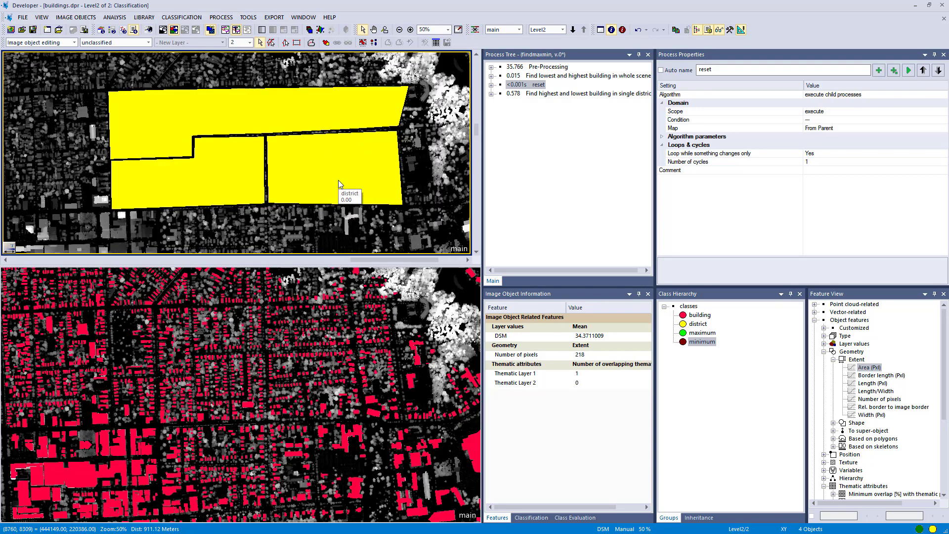
Step: Expand the single-district process and show its Find HIGHEST Image Object settings for Level2 districts
{"action": "left_click", "coordinate": [491, 93]}
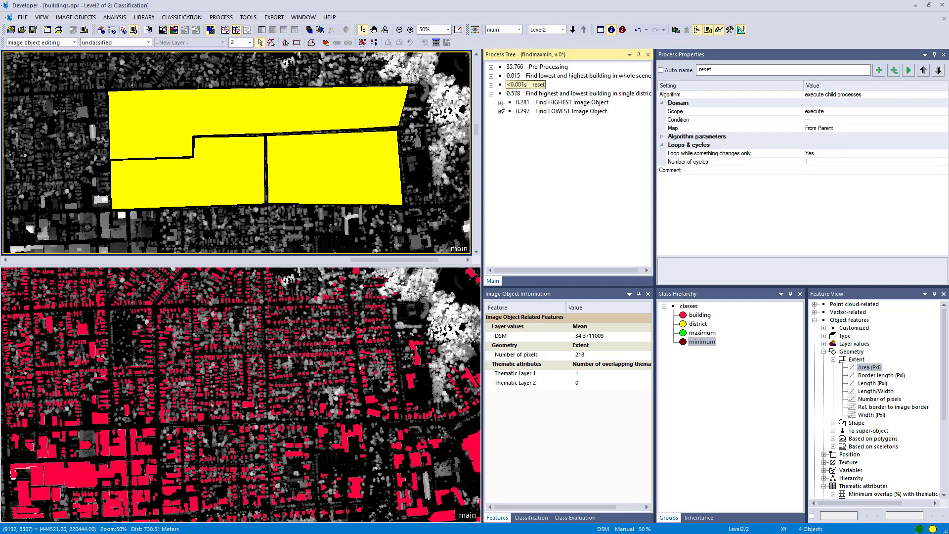
{"action": "left_click", "coordinate": [501, 102]}
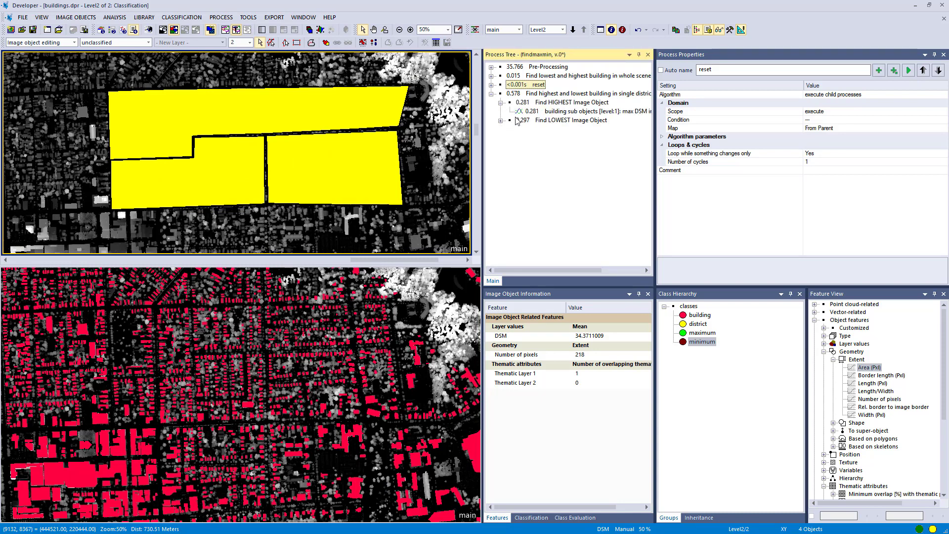
{"action": "left_click", "coordinate": [536, 103]}
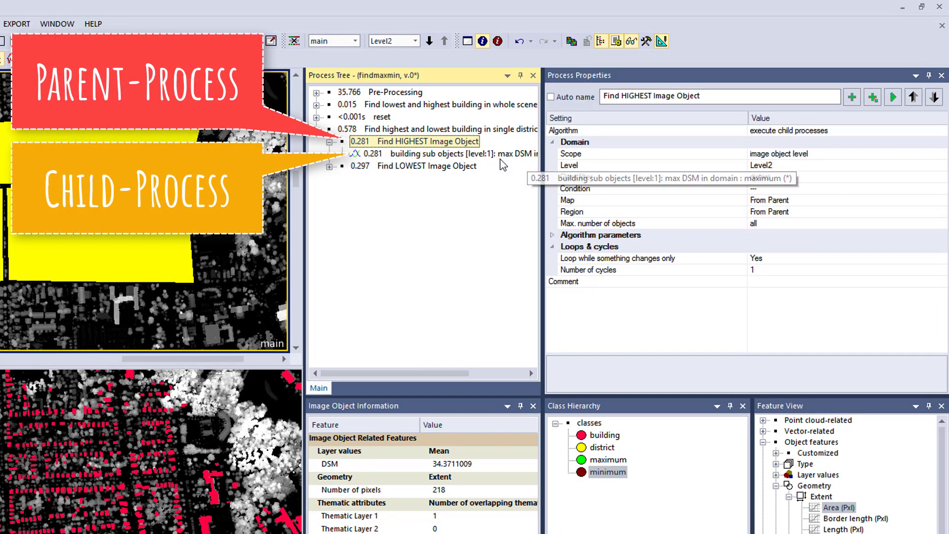
{"action": "left_click", "coordinate": [497, 155]}
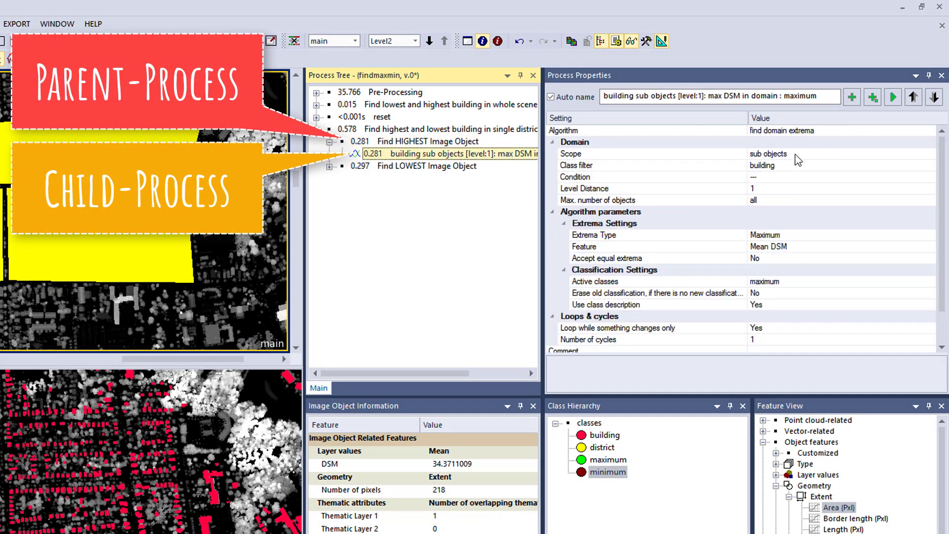
{"action": "left_click", "coordinate": [796, 155]}
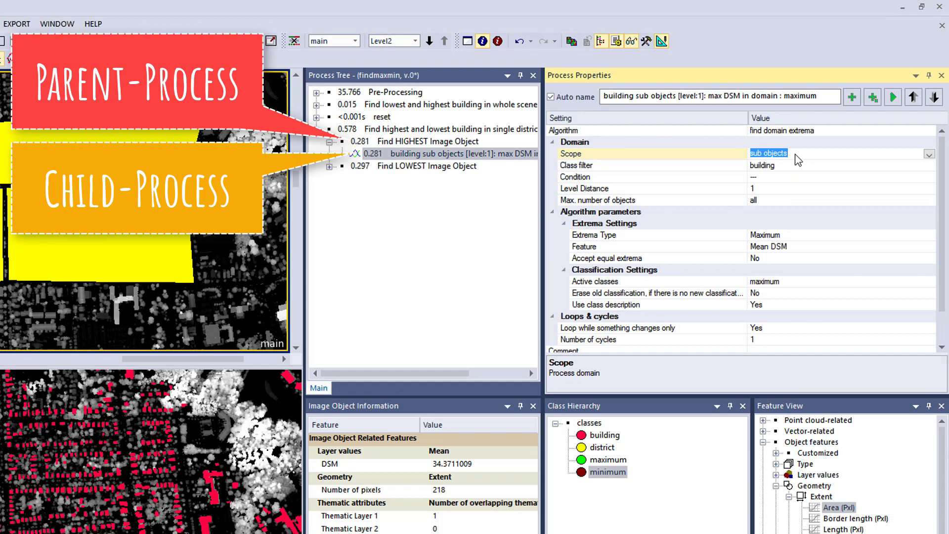
{"action": "left_click", "coordinate": [402, 144]}
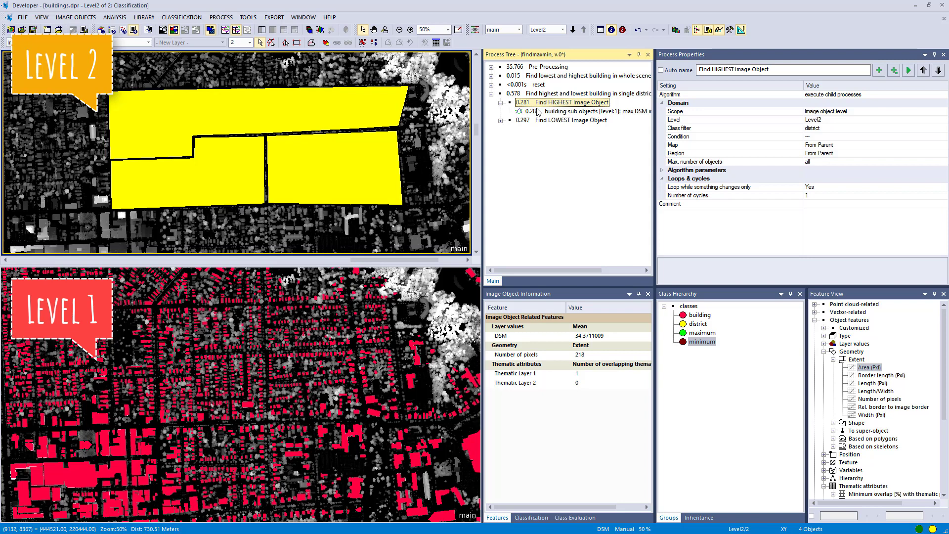
{"action": "left_click", "coordinate": [538, 113]}
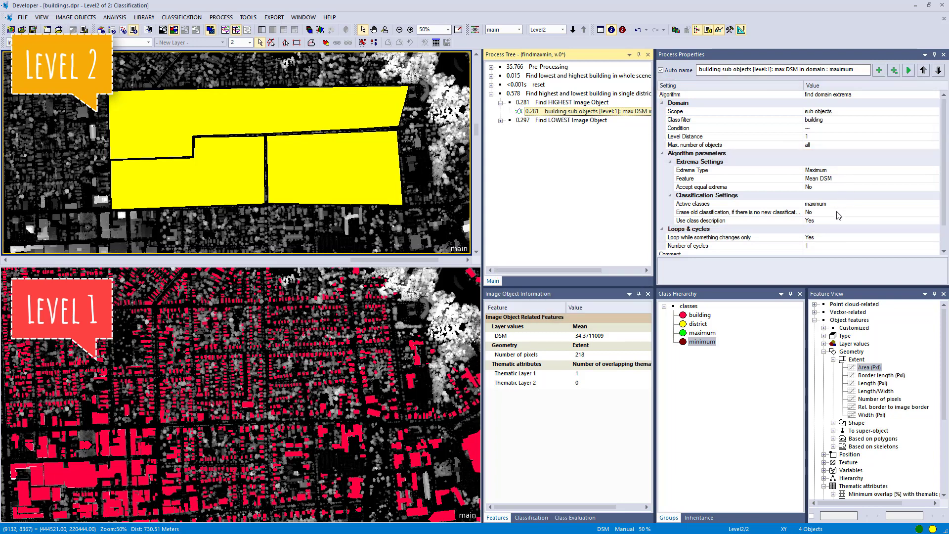
Step: Execute Find HIGHEST and Find LOWEST Image Object to classify each district's extreme buildings
{"action": "left_click", "coordinate": [569, 102]}
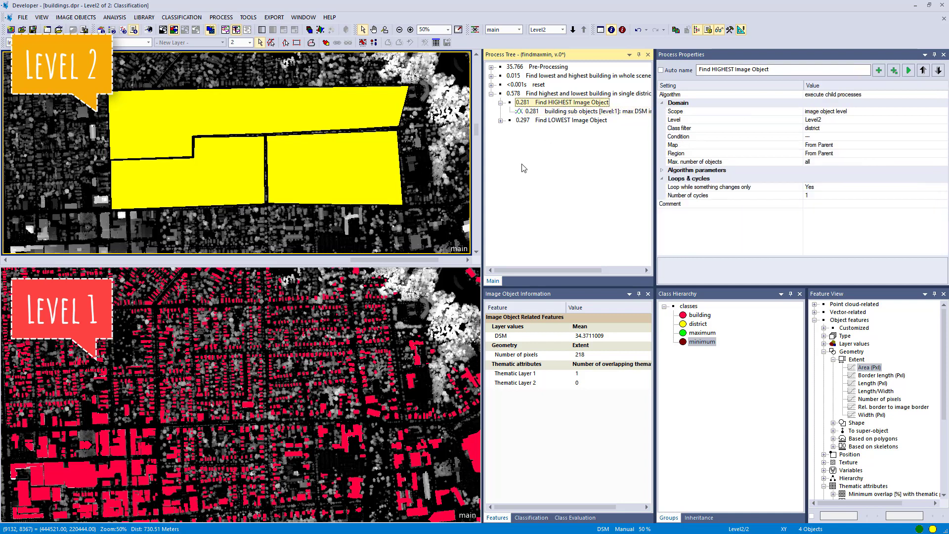
{"action": "left_click", "coordinate": [911, 74]}
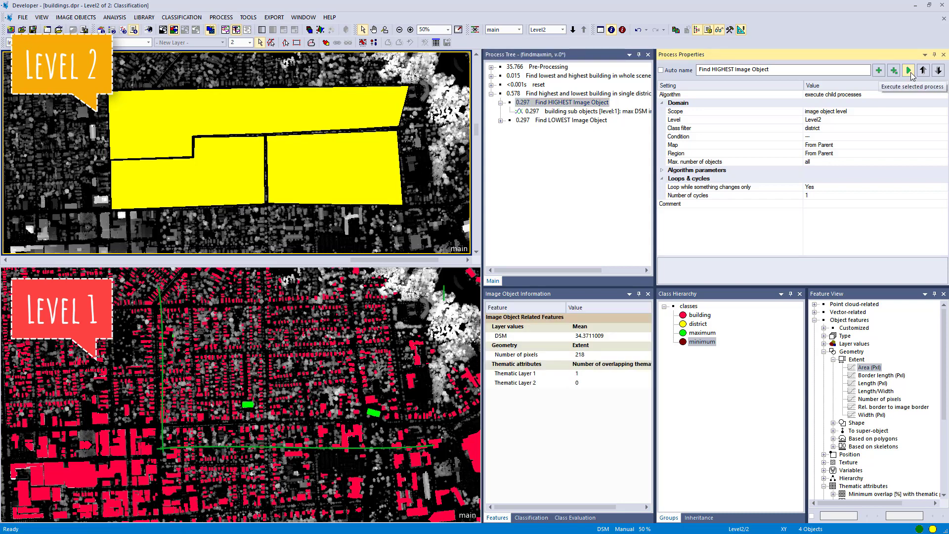
{"action": "left_click", "coordinate": [501, 120]}
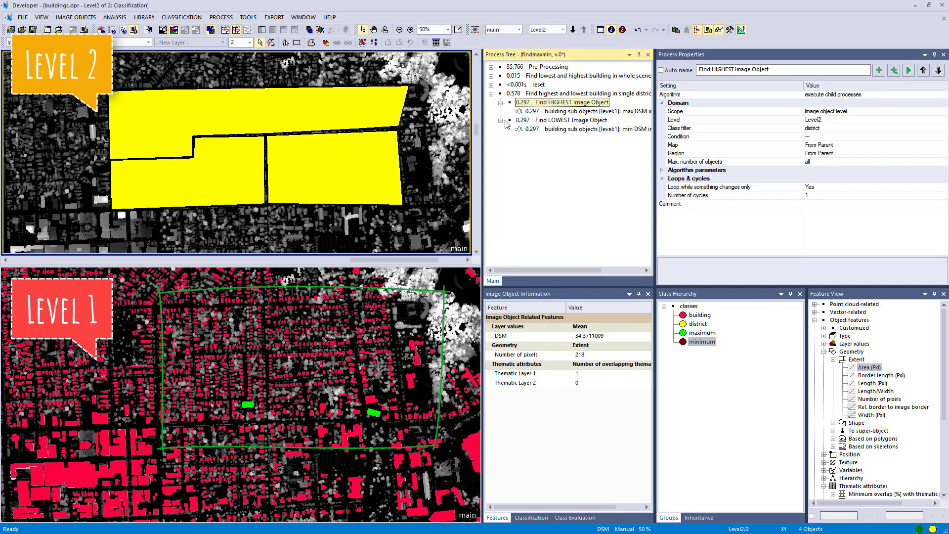
{"action": "left_click", "coordinate": [544, 120]}
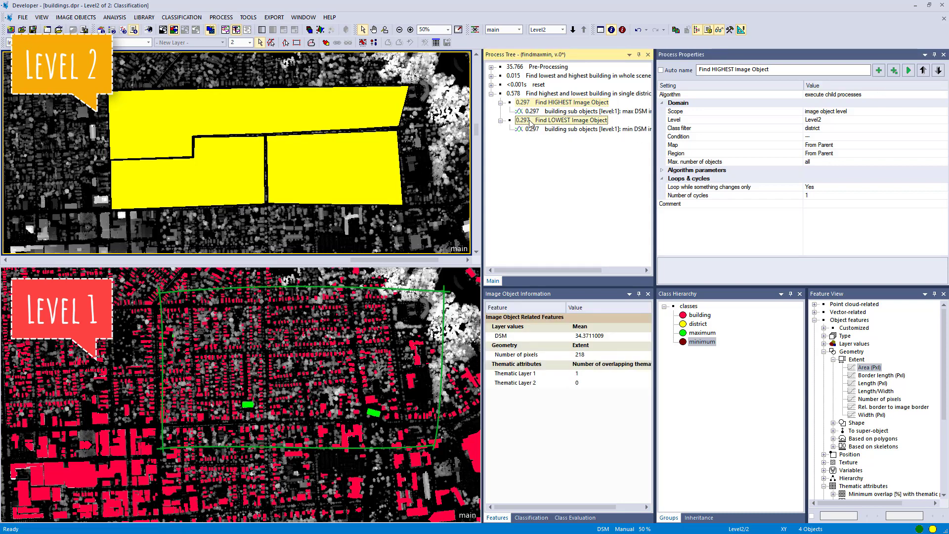
{"action": "left_click", "coordinate": [908, 73]}
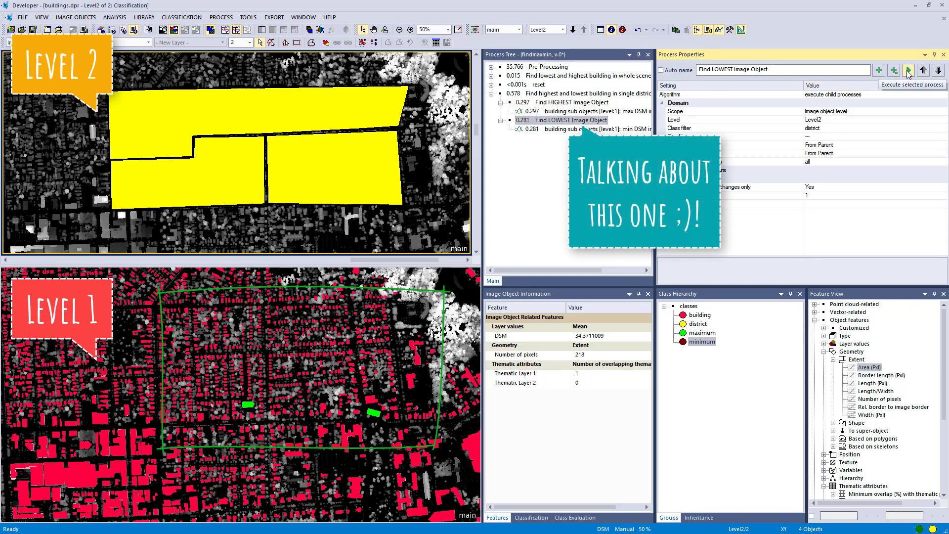
Step: Open the Image Object Table and resize the process panels and map panes
{"action": "left_click", "coordinate": [622, 30]}
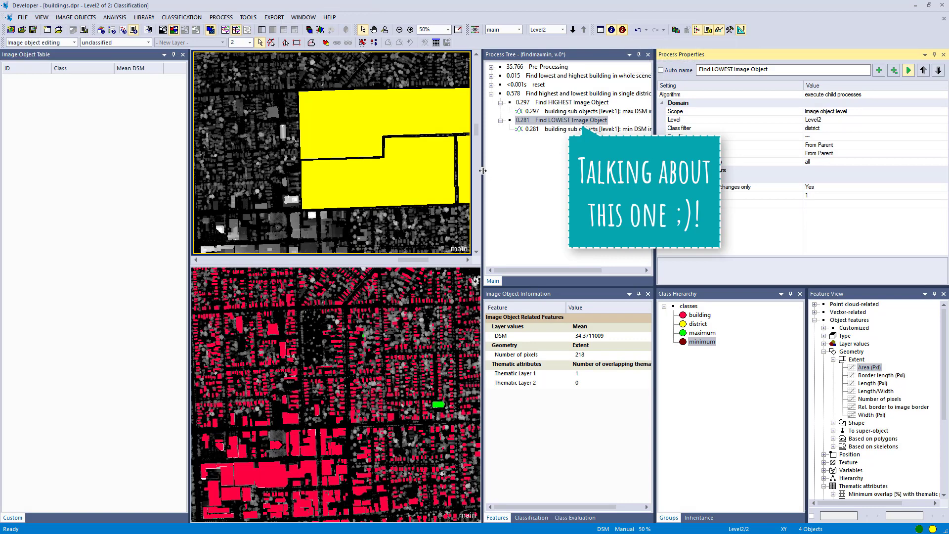
{"action": "left_click_drag", "start_coordinate": [655, 173], "coordinate": [773, 184]}
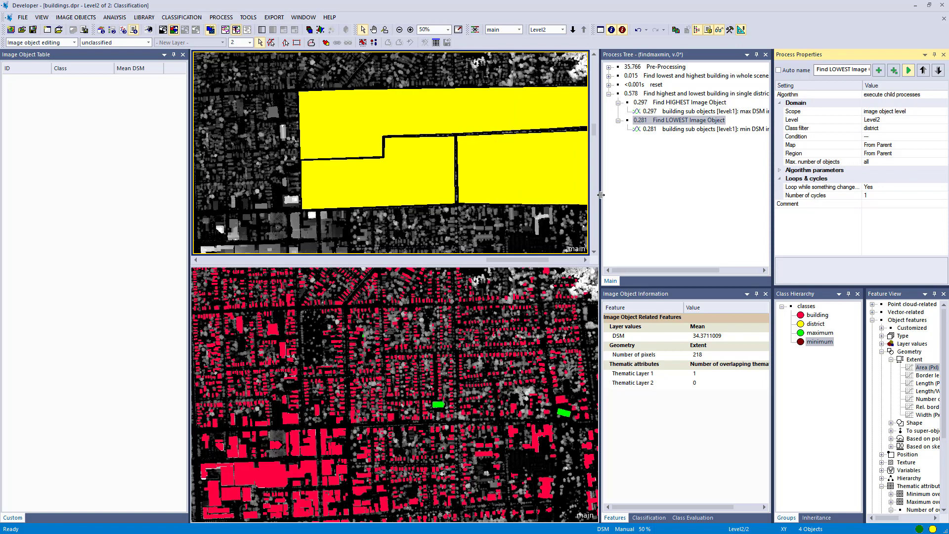
{"action": "left_click_drag", "start_coordinate": [601, 195], "coordinate": [674, 198]}
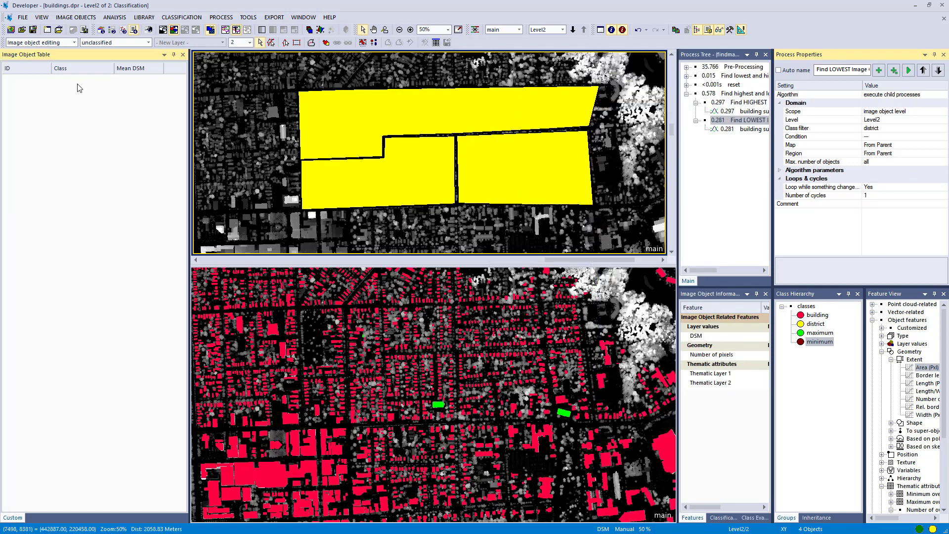
Step: Load Level1 buildings into the table and locate minima (0.7316667, 2.9351282, 2.0392857) and maxima (14.8411429, 17.2823427, 15.2351104)
{"action": "left_click", "coordinate": [276, 322]}
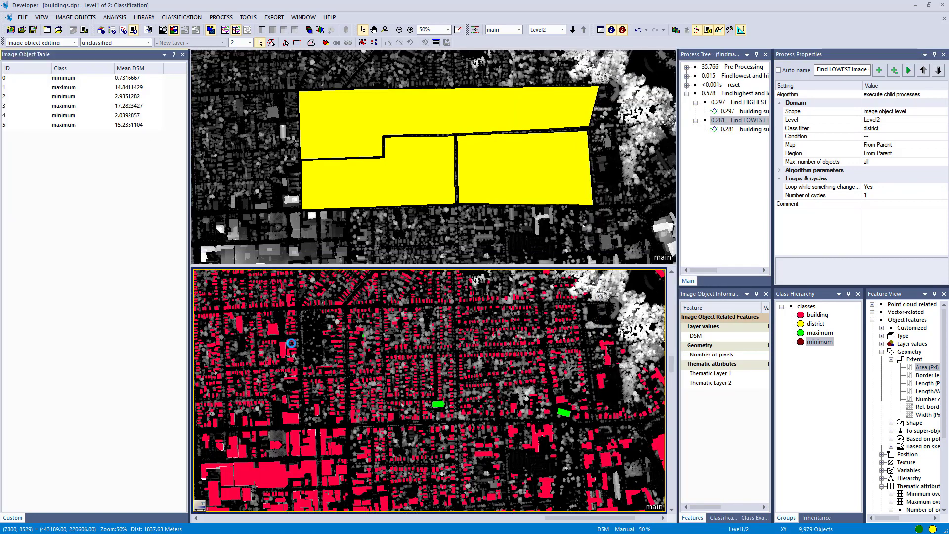
{"action": "left_click", "coordinate": [41, 80]}
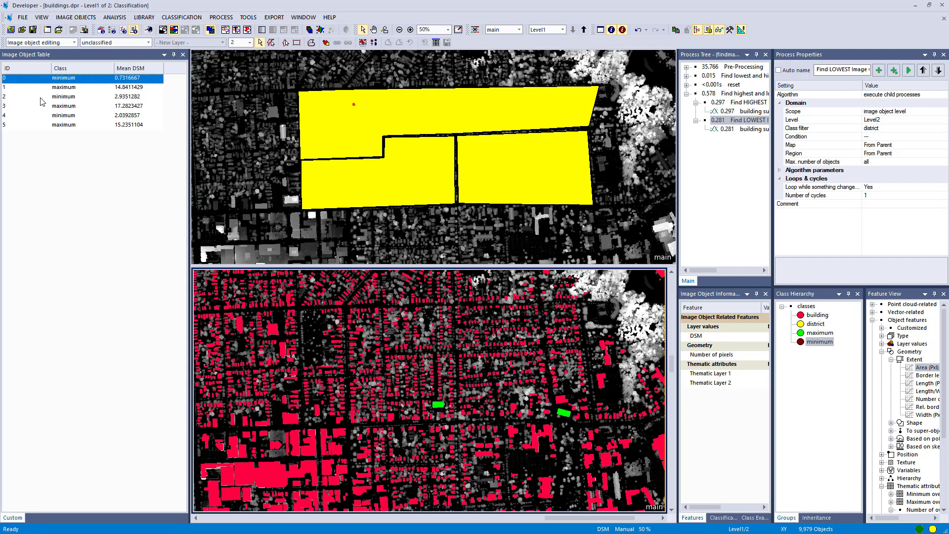
{"action": "left_click", "coordinate": [41, 97]}
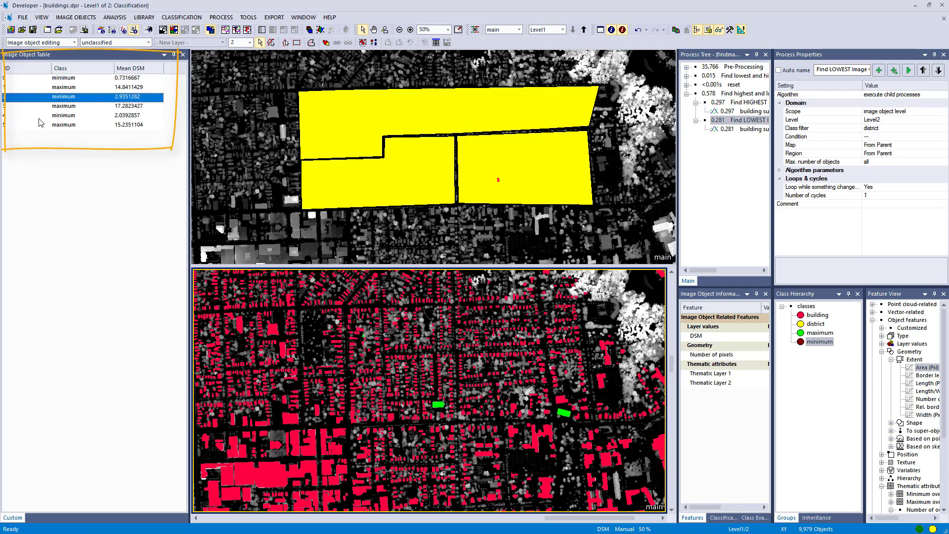
{"action": "left_click", "coordinate": [38, 118]}
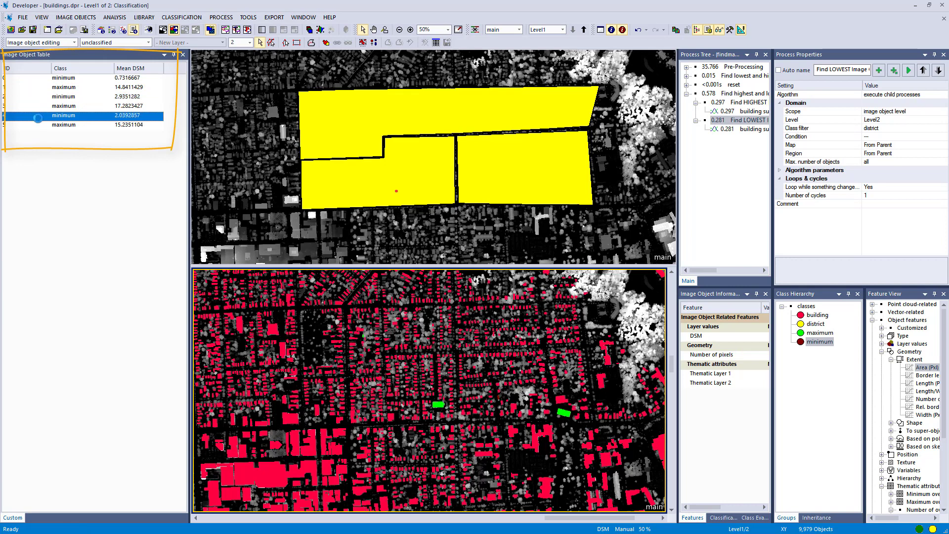
{"action": "left_click", "coordinate": [43, 88]}
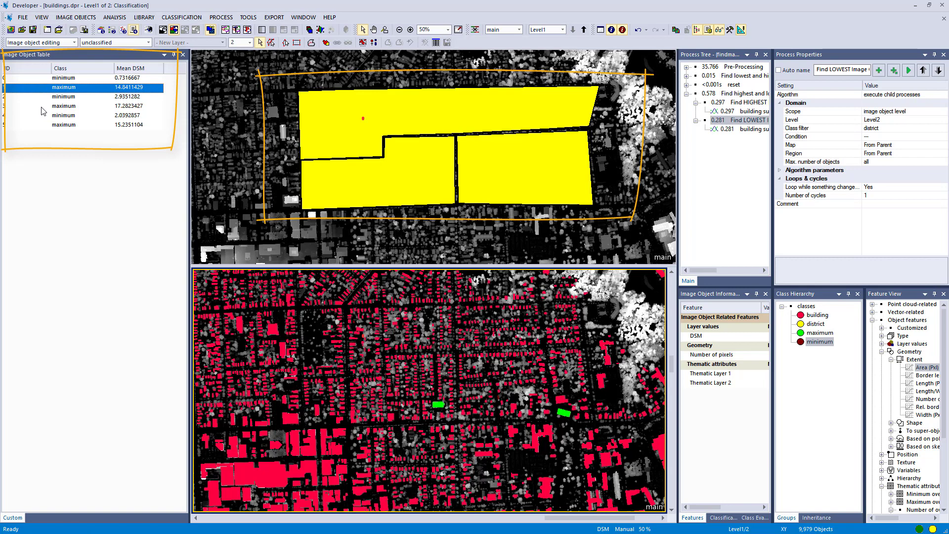
{"action": "left_click", "coordinate": [41, 106]}
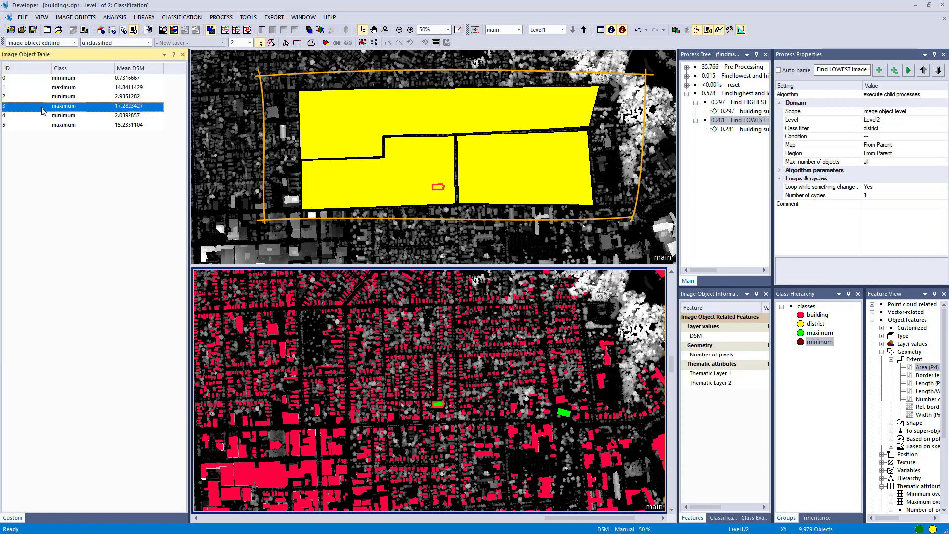
{"action": "left_click", "coordinate": [39, 125]}
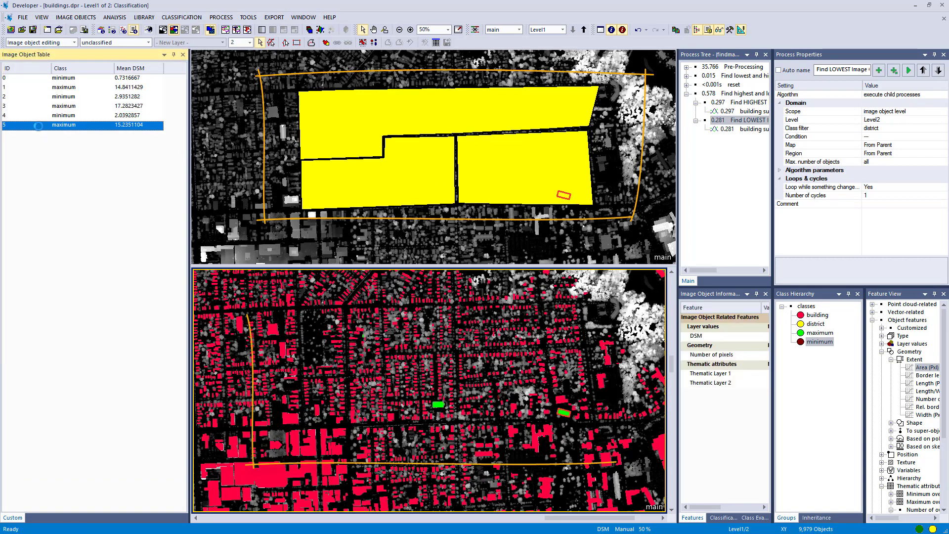